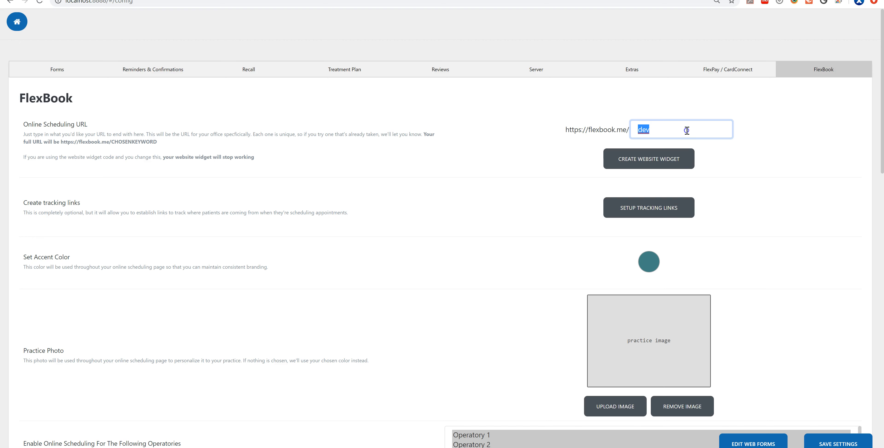
- Set the online scheduling URL keyword to dev1 and view the website widget code for web developers
click(549, 148)
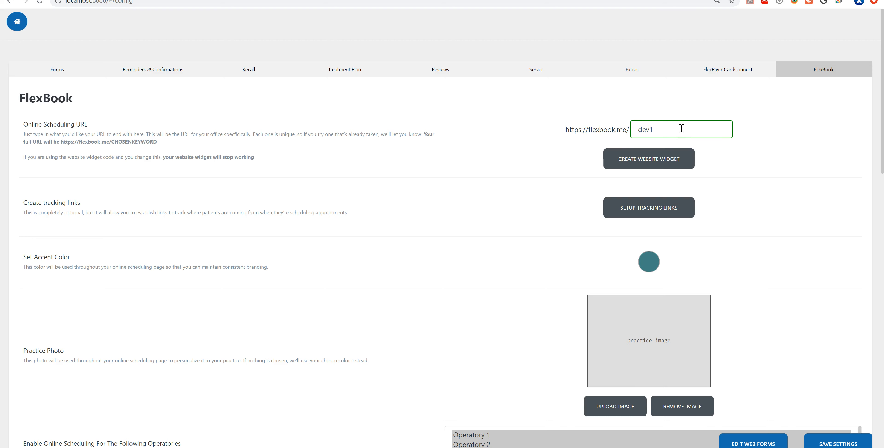
click(647, 164)
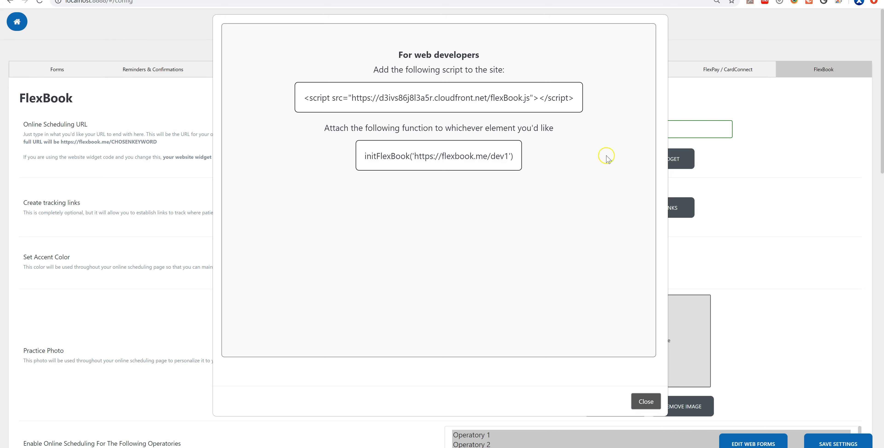
click(645, 401)
double_click(670, 129)
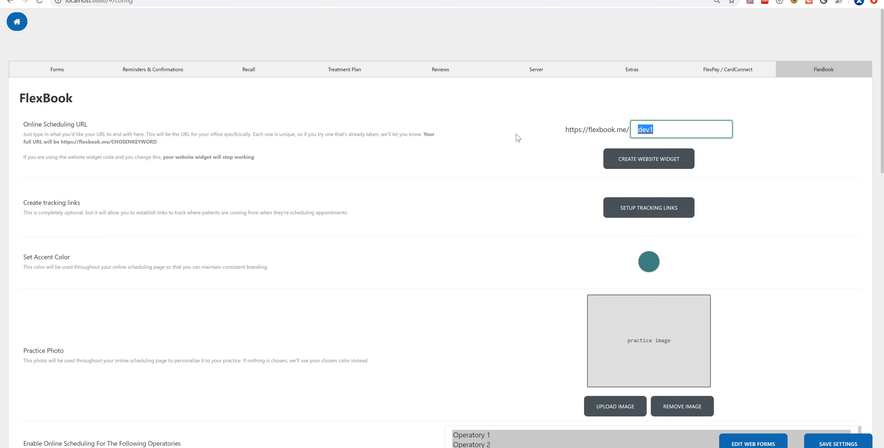
click(477, 204)
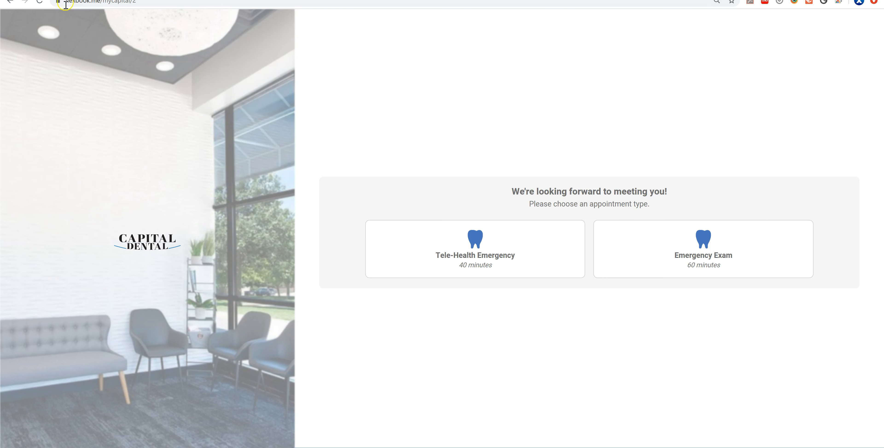
- Return to the FlexBook settings and view the image picker for the practice photo without choosing a file
key(ctrl+Tab)
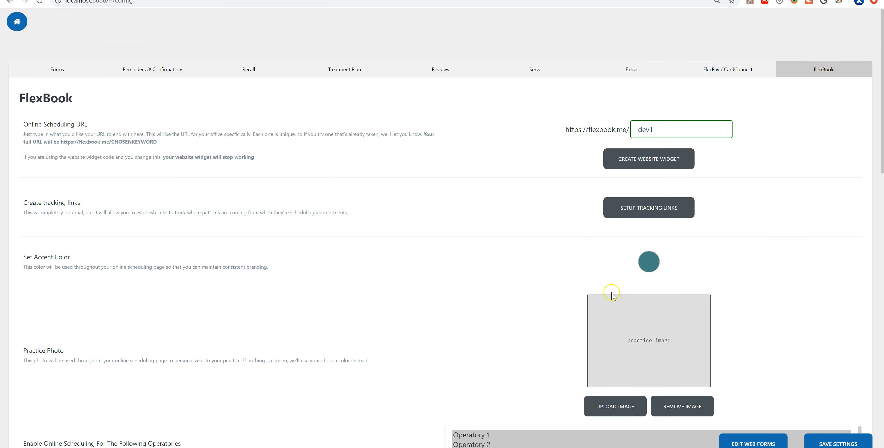
scroll(612, 290, down, 1)
scroll(622, 292, down, 1)
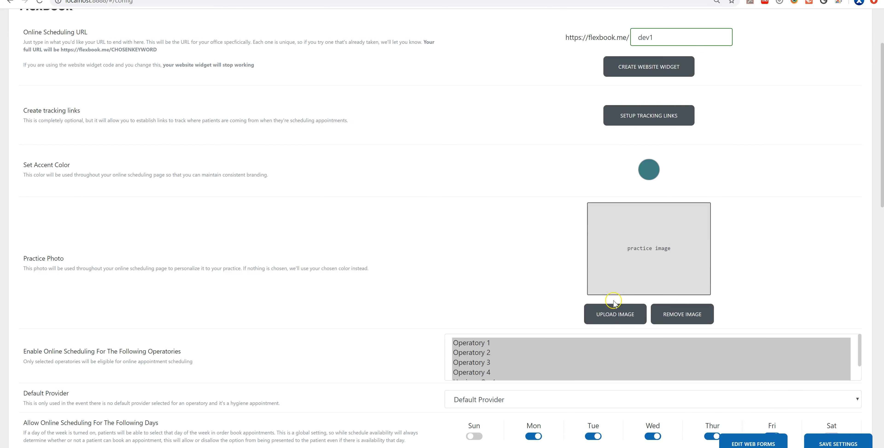
click(613, 315)
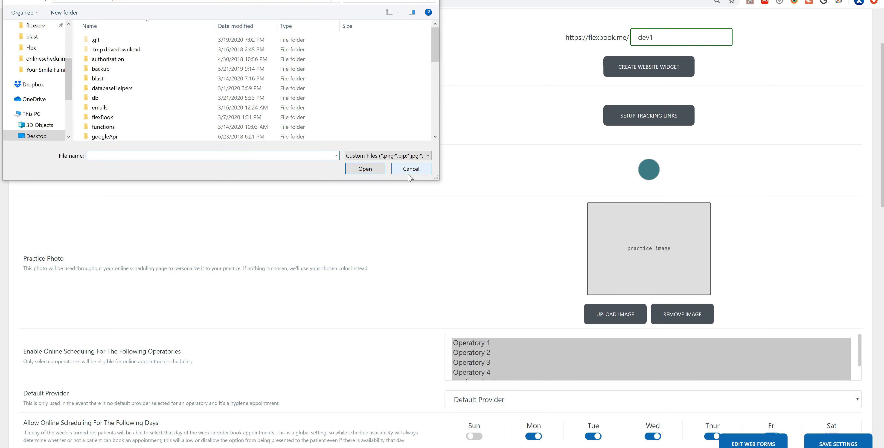
click(410, 176)
- Select Operatory 1, Operatory 2, Operatory 3 and Operatory 4 as the operatories enabled for online scheduling
scroll(412, 185, down, 3)
scroll(414, 191, down, 1)
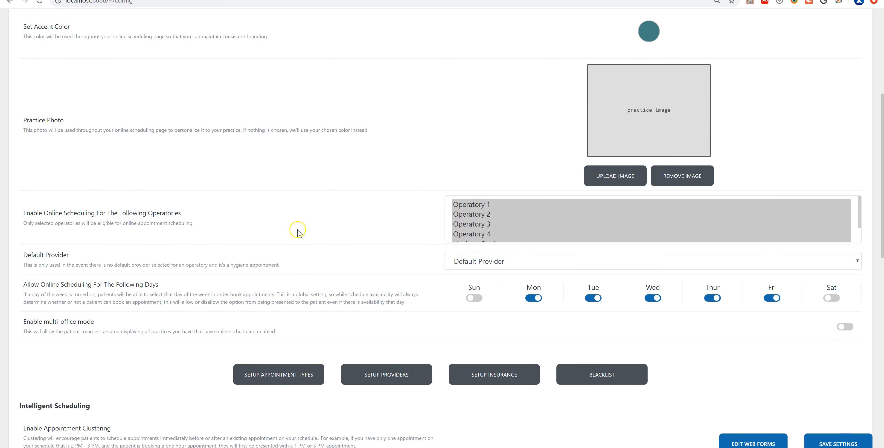
scroll(472, 214, down, 1)
scroll(471, 214, down, 1)
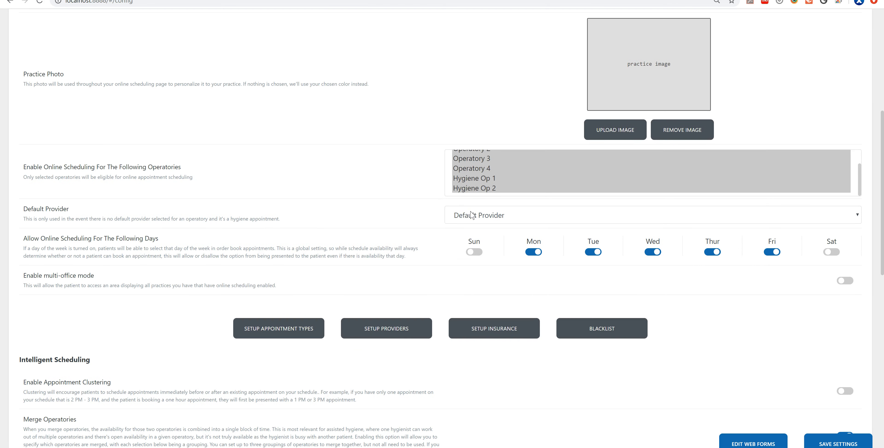
scroll(480, 178, up, 1)
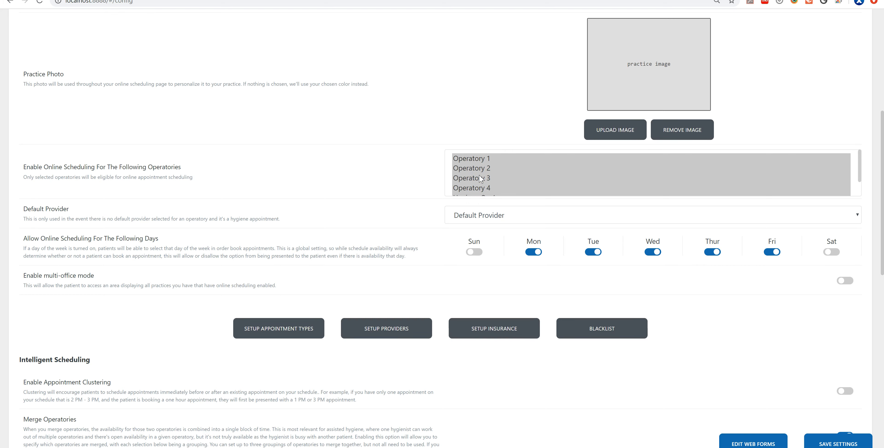
click(479, 168)
ctrl+click(479, 168)
click(479, 158)
ctrl+click(479, 168)
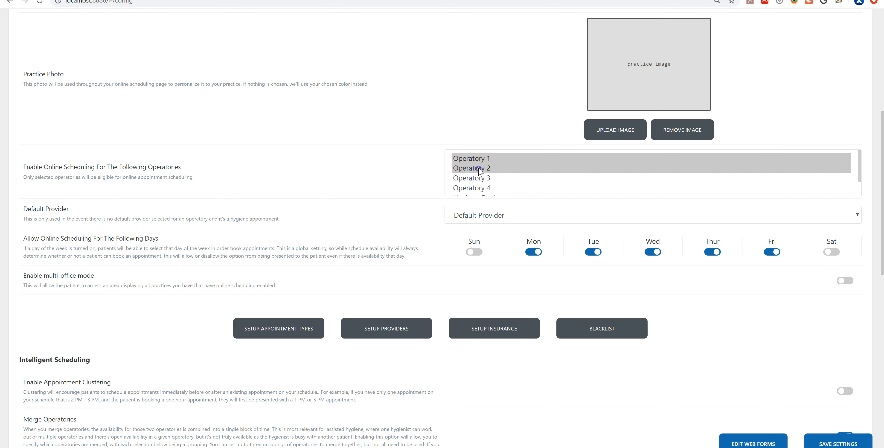
ctrl+click(479, 178)
ctrl+click(479, 188)
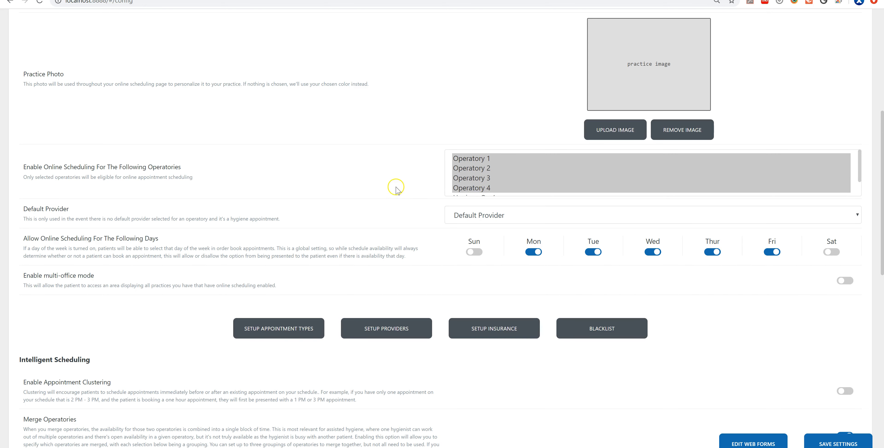
- View the available choices for the default provider without changing the selection
scroll(395, 189, down, 1)
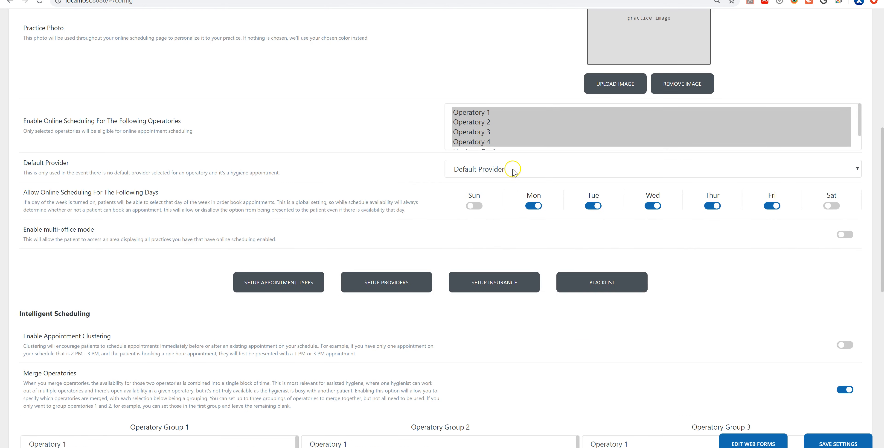
click(514, 171)
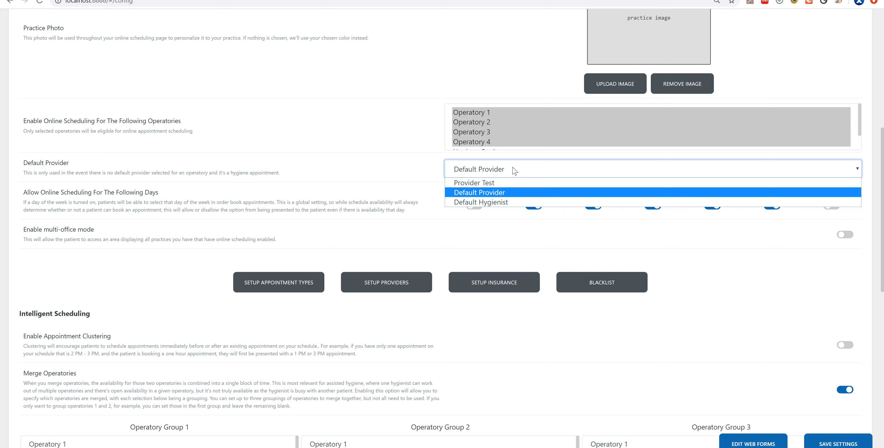
click(413, 174)
- Turn online scheduling off for Monday and Friday, and switch both days back on
scroll(394, 171, down, 1)
drag(406, 164, 23, 147)
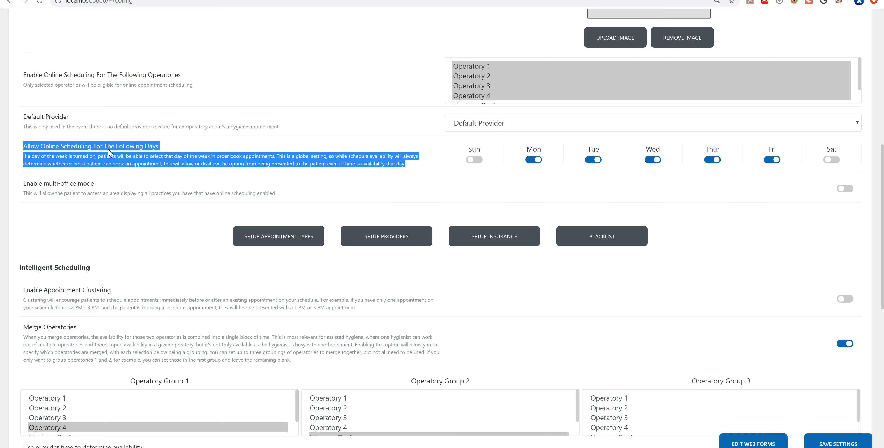
click(531, 160)
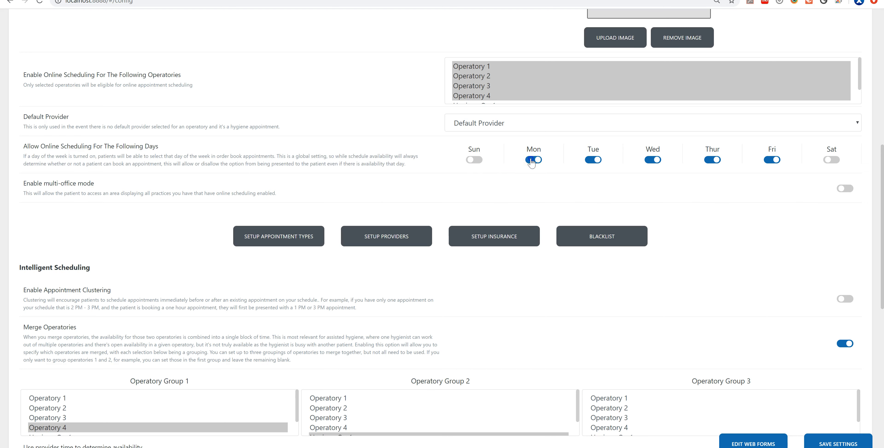
click(772, 160)
click(285, 241)
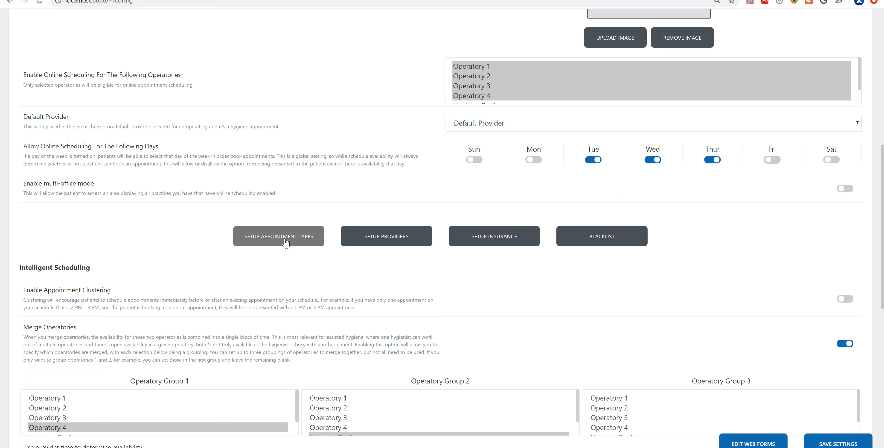
click(534, 160)
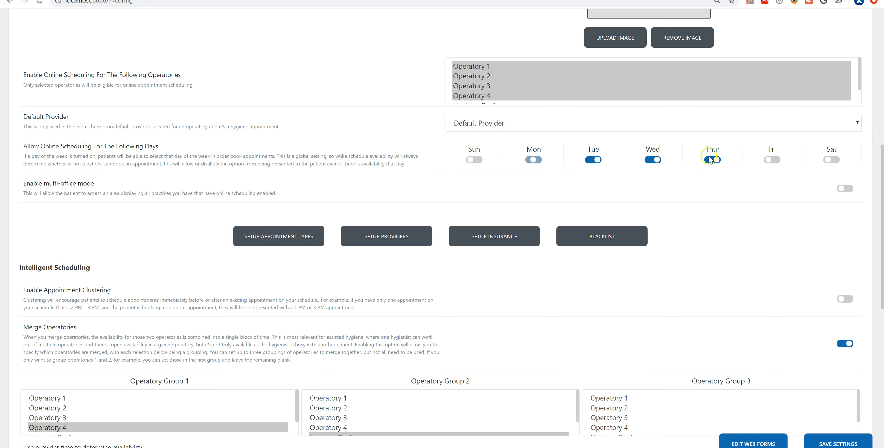
click(771, 160)
- Open the provider setup and switch the first provider's enabled status off and back on
scroll(343, 173, down, 1)
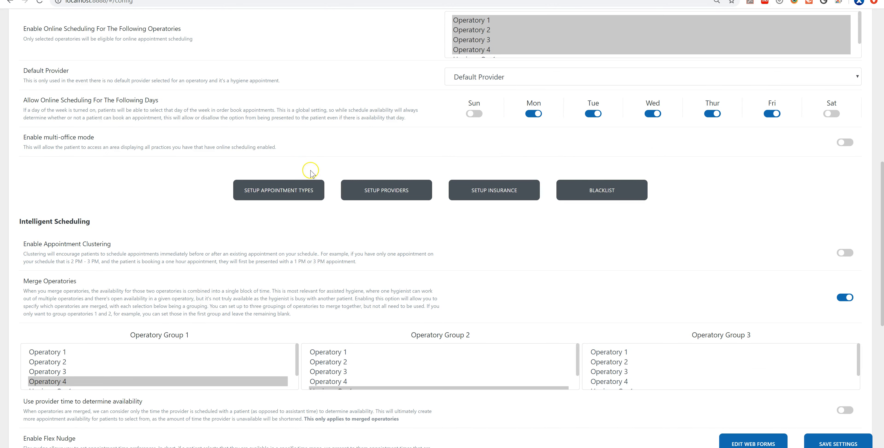
click(303, 193)
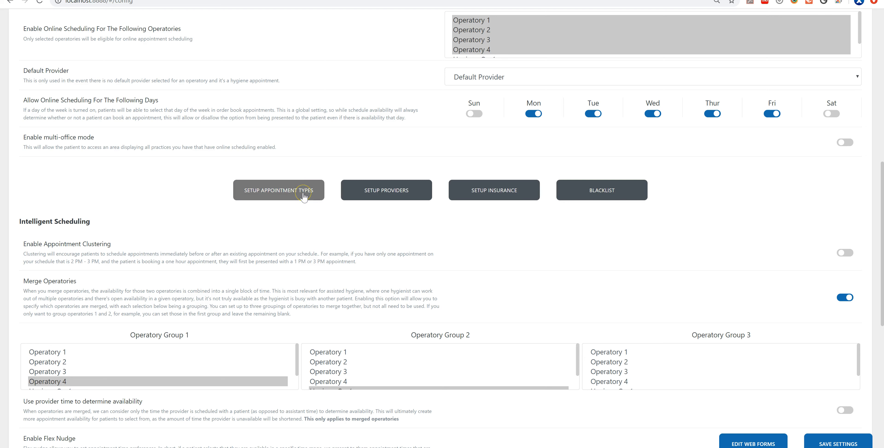
click(354, 195)
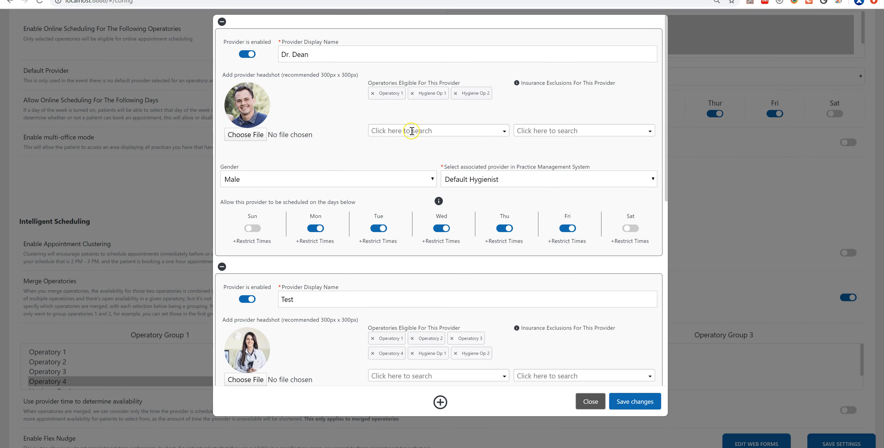
click(253, 54)
click(254, 55)
drag(324, 55, 231, 57)
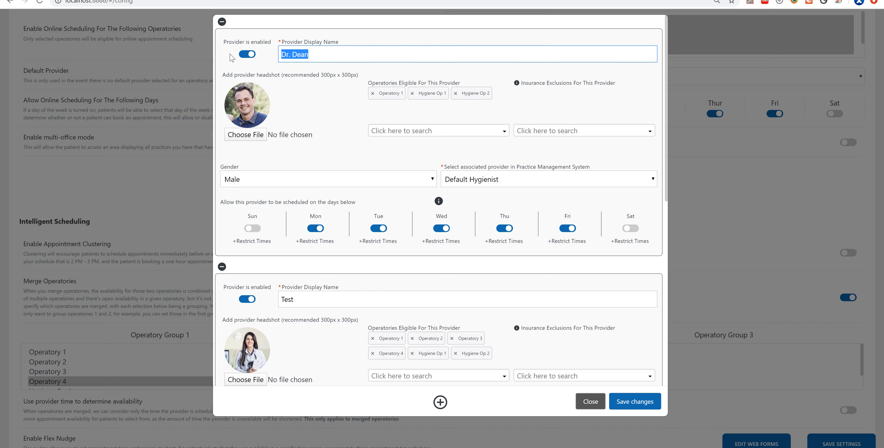
- View the first provider's choices for eligible operatories, insurance exclusions and associated practice management provider
click(455, 131)
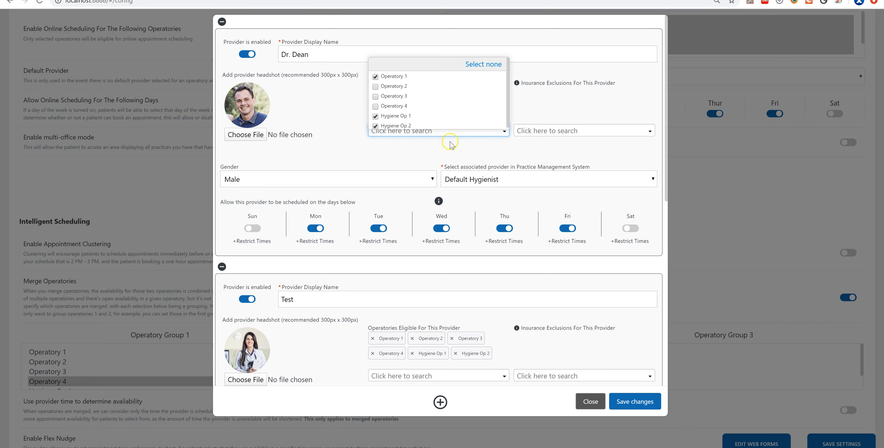
click(451, 145)
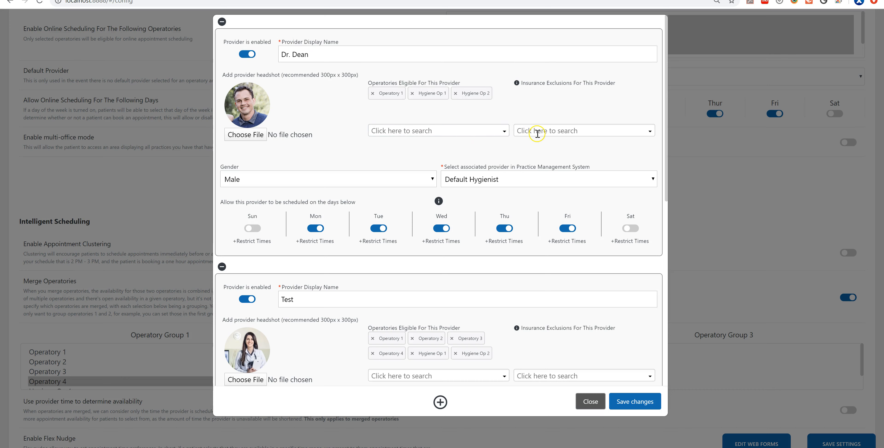
click(562, 131)
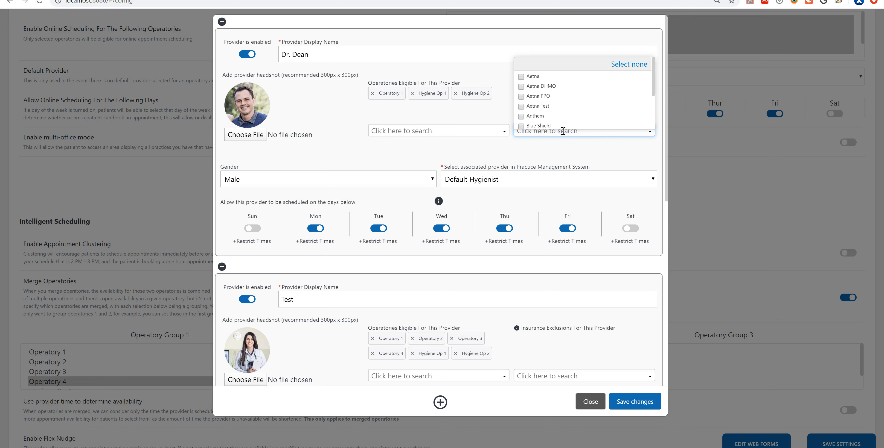
click(559, 144)
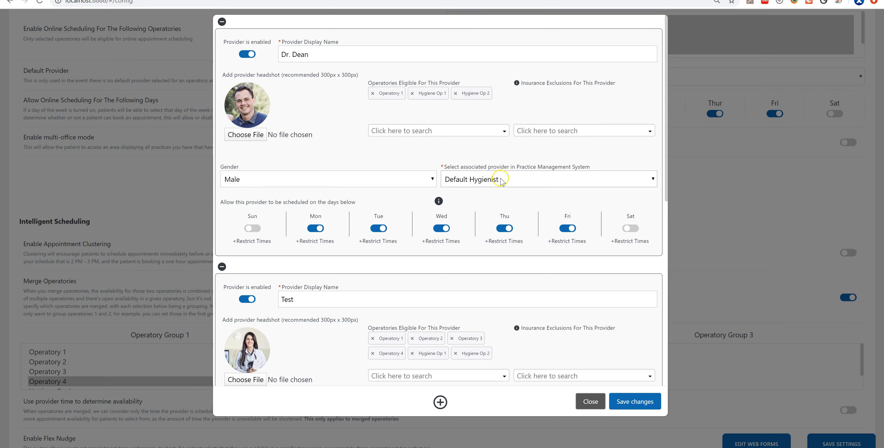
click(500, 180)
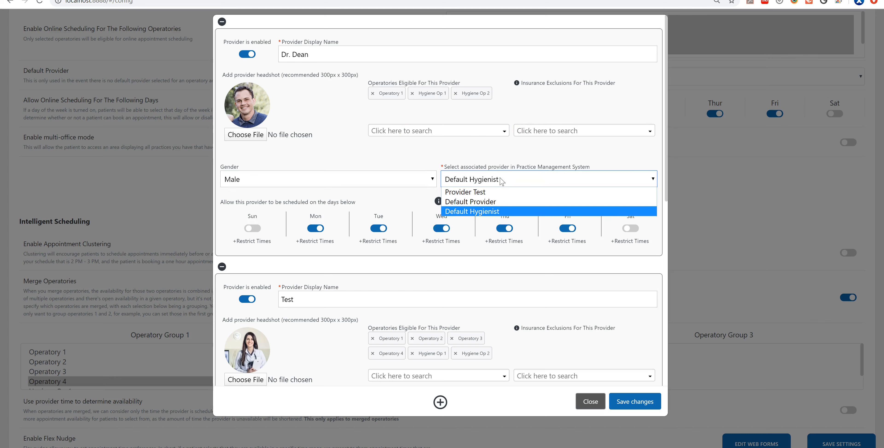
click(451, 158)
- Add a Monday time restriction from 08:00 AM to 11:00 AM for the first provider
scroll(343, 163, down, 3)
click(322, 148)
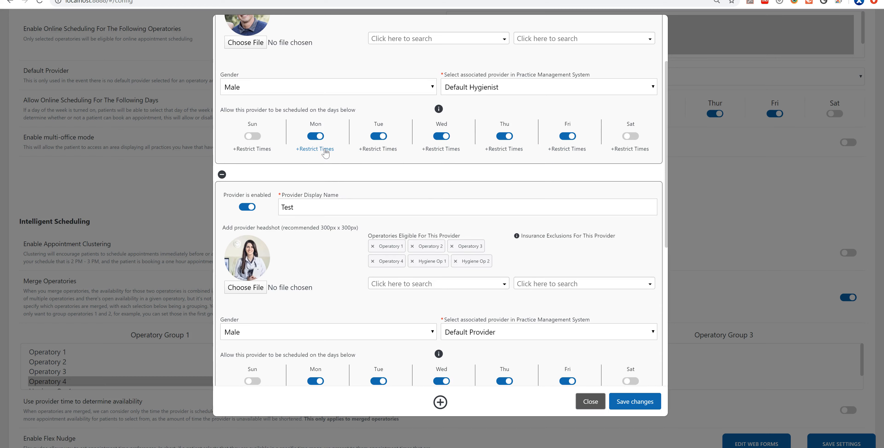
click(324, 149)
click(301, 198)
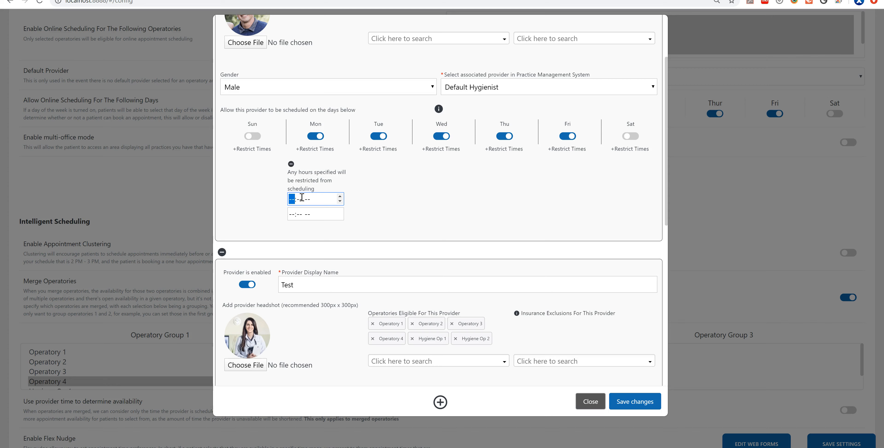
text(0800a)
click(292, 215)
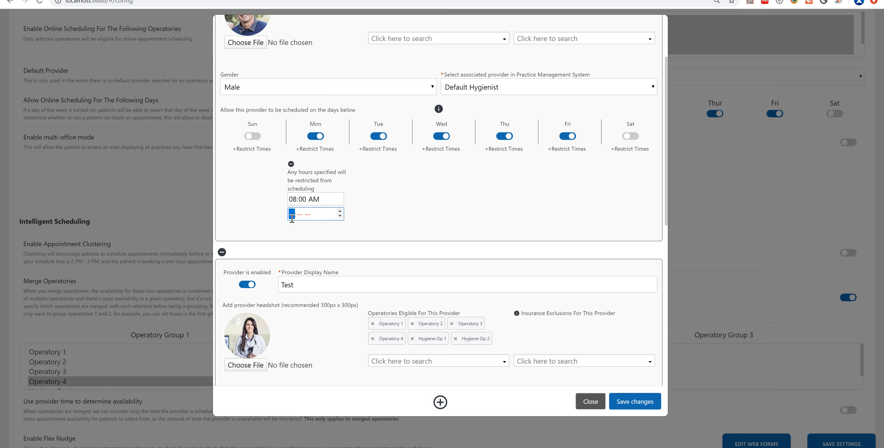
text(1100a)
click(307, 213)
click(346, 205)
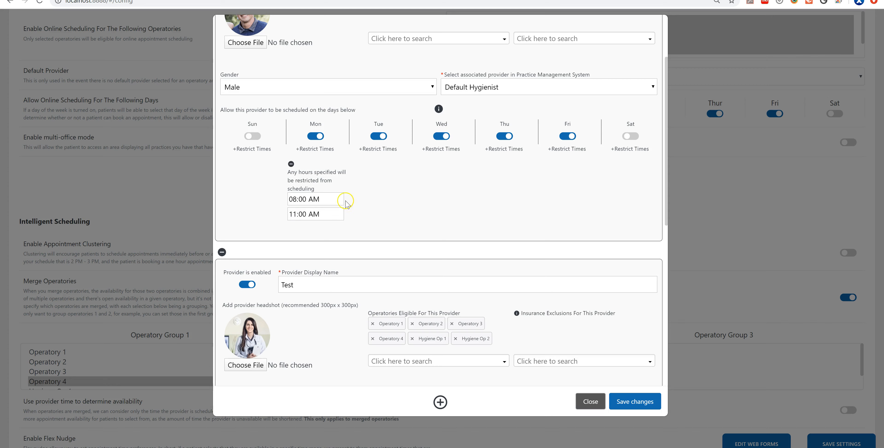
- Add a second Monday time restriction from 01:00 PM to 04:00 PM and close the provider setup without saving
click(321, 151)
click(295, 272)
text(01:-- --)
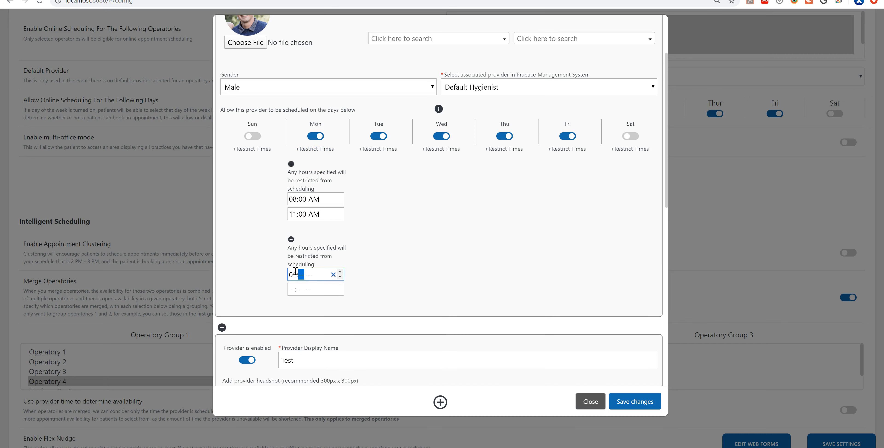
text(00p)
key(Tab)
text(0400p)
click(395, 240)
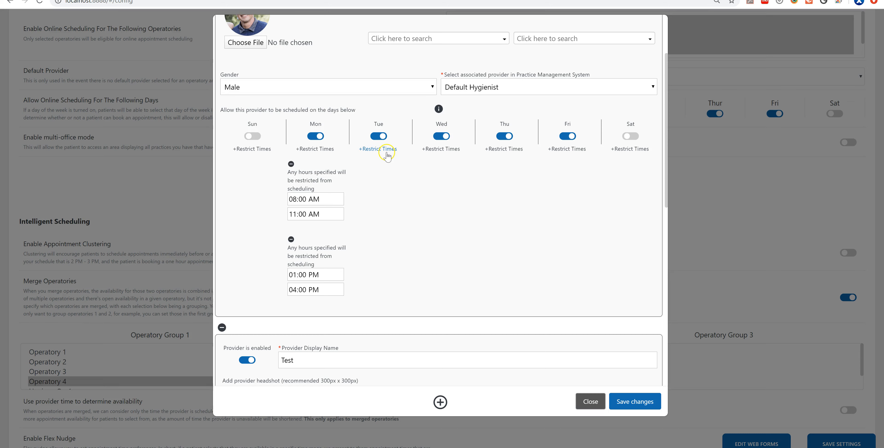
scroll(399, 173, up, 3)
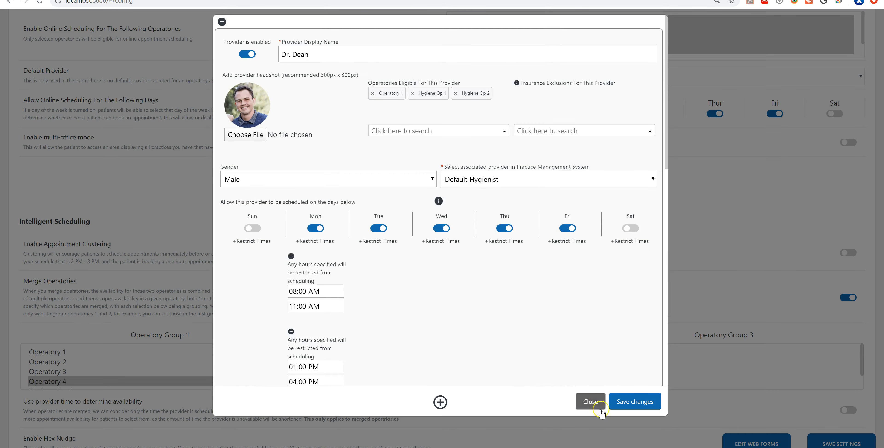
click(590, 401)
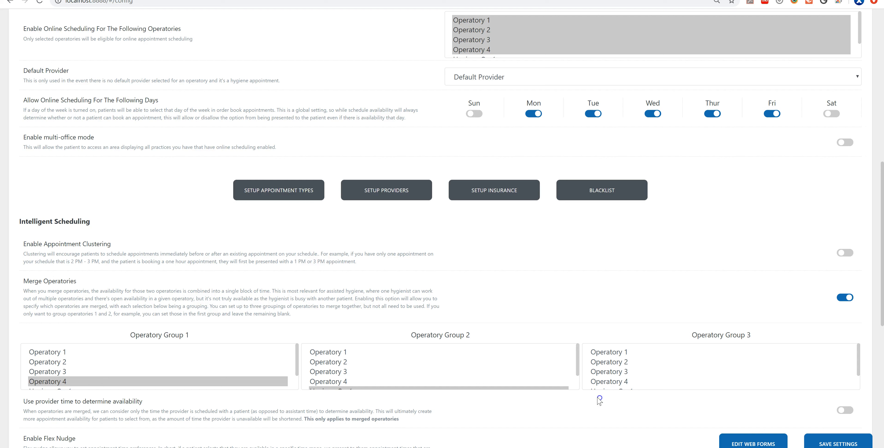
- Open the appointment type setup and examine the first appointment type's name and description
click(291, 199)
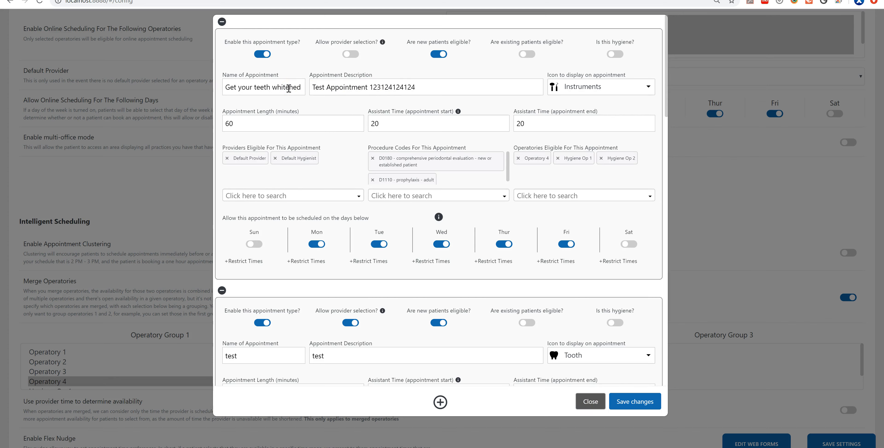
drag(297, 87, 264, 86)
click(263, 86)
drag(417, 87, 269, 87)
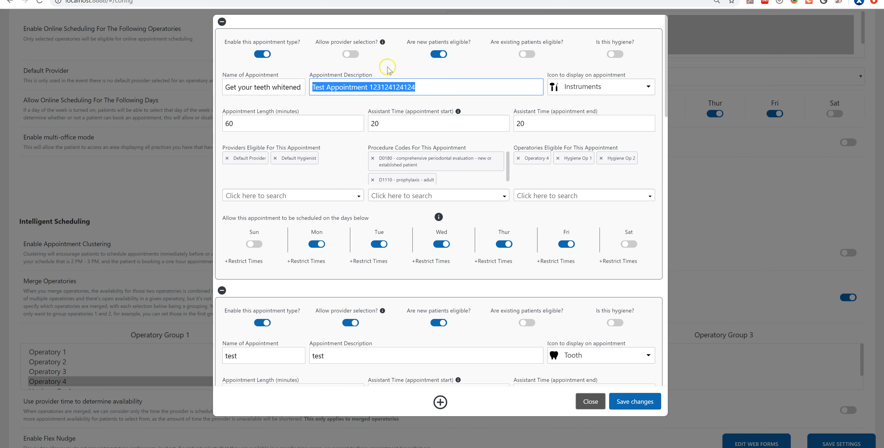
click(385, 69)
- Switch the first appointment type's enabled status off and back on
click(262, 55)
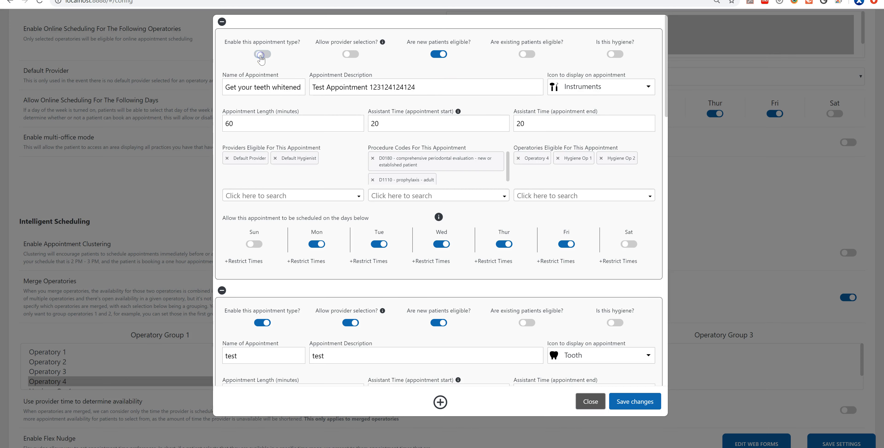
click(260, 55)
click(261, 56)
click(261, 55)
- Switch provider selection on and back off for the first appointment type
click(350, 55)
click(350, 55)
click(350, 55)
click(352, 56)
click(350, 54)
- Switch new patient eligibility off and back on for the first appointment type
click(439, 54)
click(440, 55)
click(441, 56)
click(444, 56)
- Mark the first appointment type as hygiene and compare its icon choices with the icons on the Capital Dental booking page
click(613, 55)
click(567, 90)
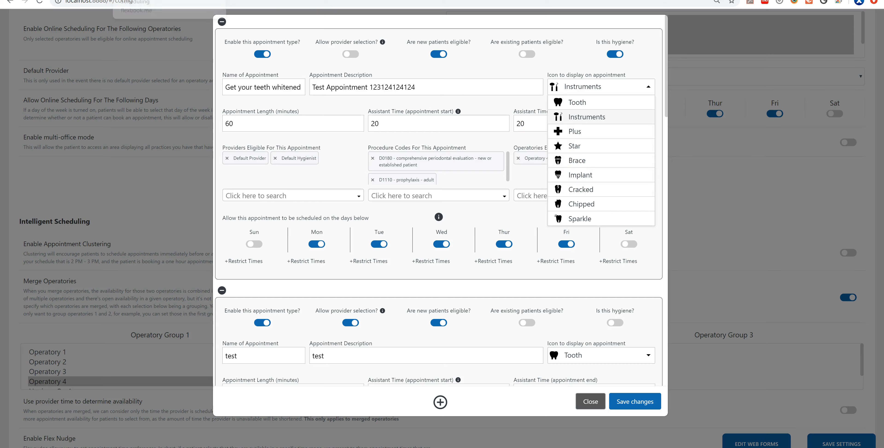
click(136, 0)
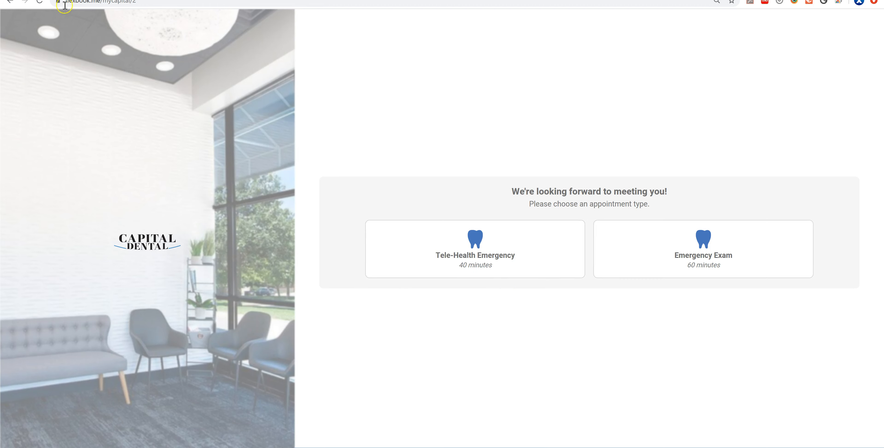
key(ctrl+Tab)
scroll(580, 144, down, 1)
scroll(573, 139, up, 1)
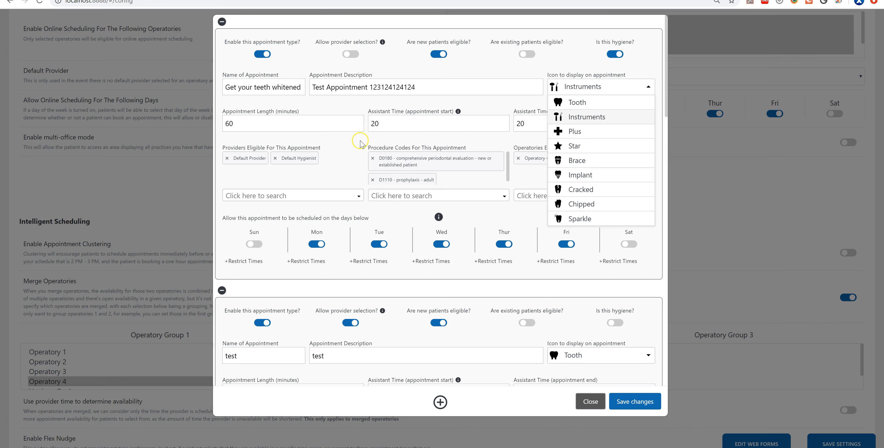
click(344, 142)
- Examine the first appointment type's length and its assistant times at the appointment start and end
drag(240, 124, 175, 123)
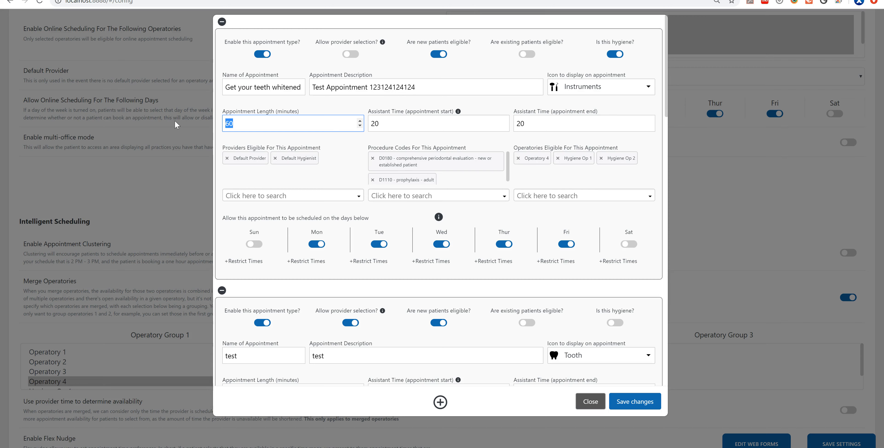
key(Tab)
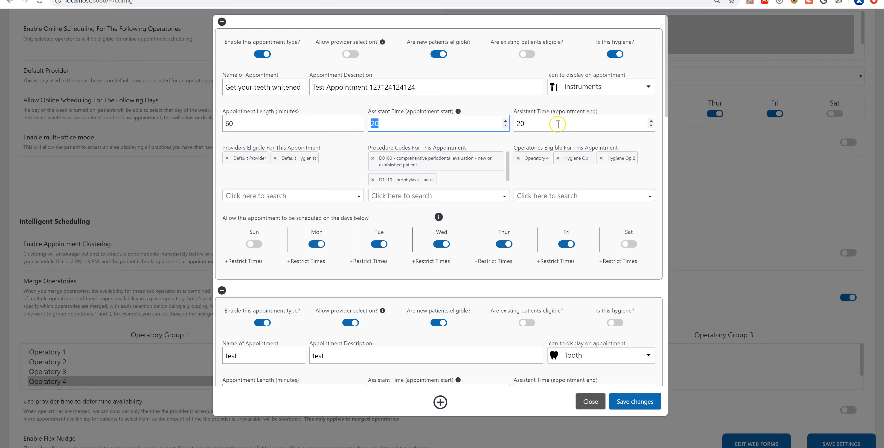
key(Tab)
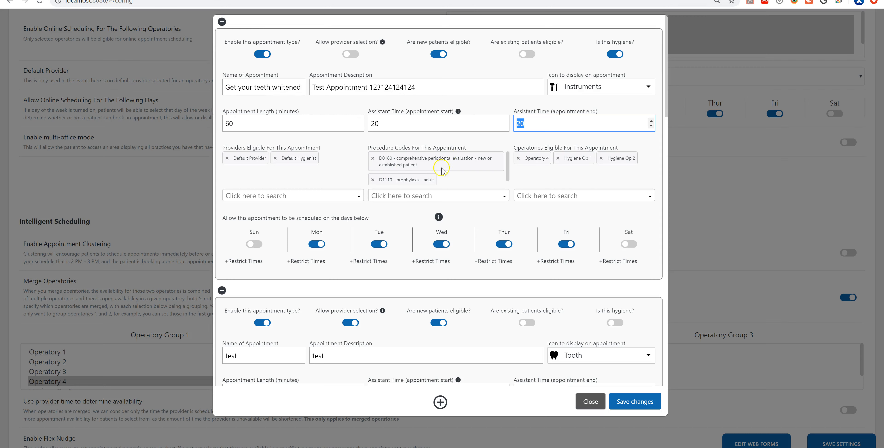
- View the eligible provider choices and the procedure codes for the first appointment type
click(358, 197)
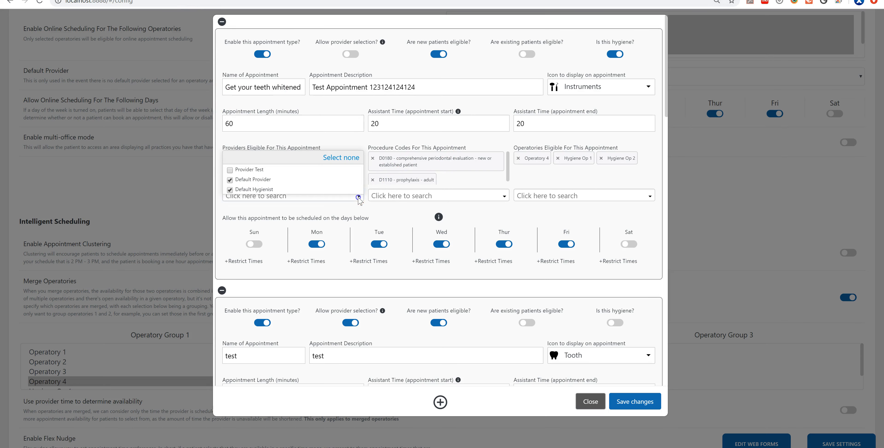
click(359, 198)
click(359, 198)
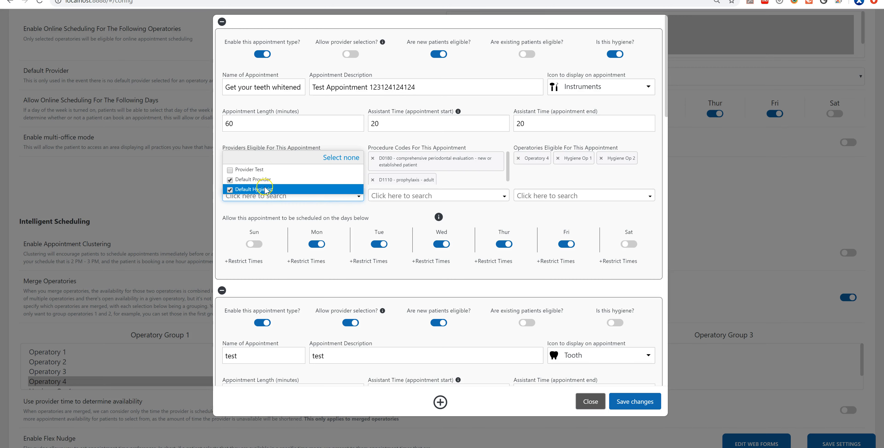
click(402, 194)
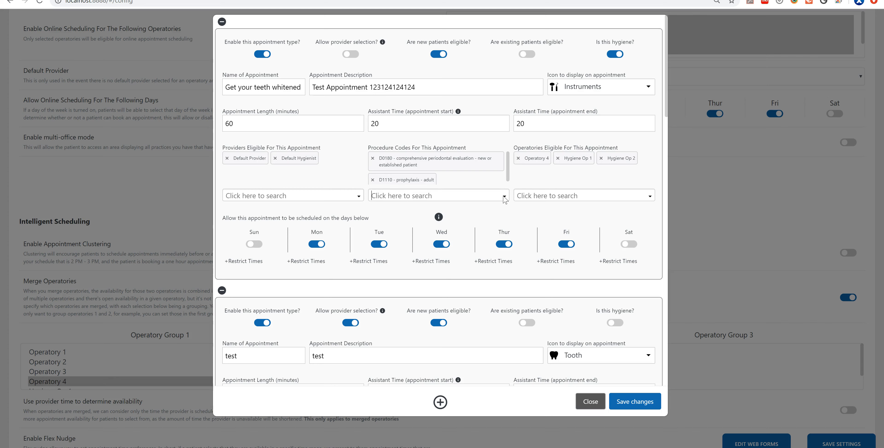
- Add Operatory 3 and Operatory 2 to the operatories eligible for the first appointment type
click(561, 195)
click(561, 196)
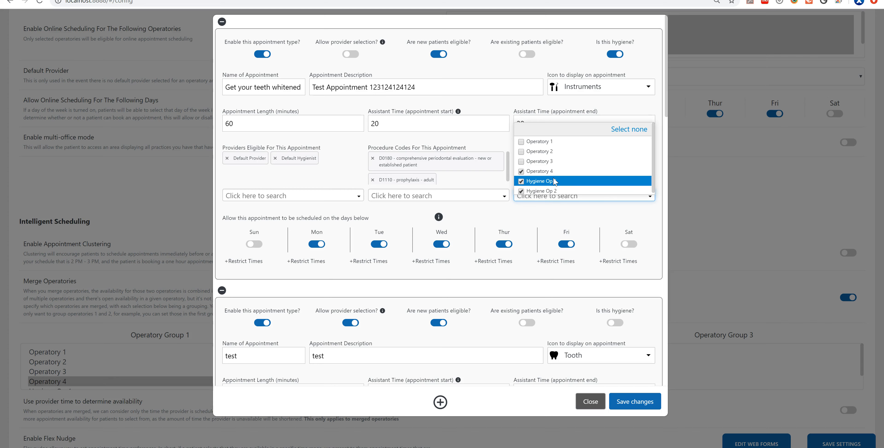
click(552, 161)
click(551, 152)
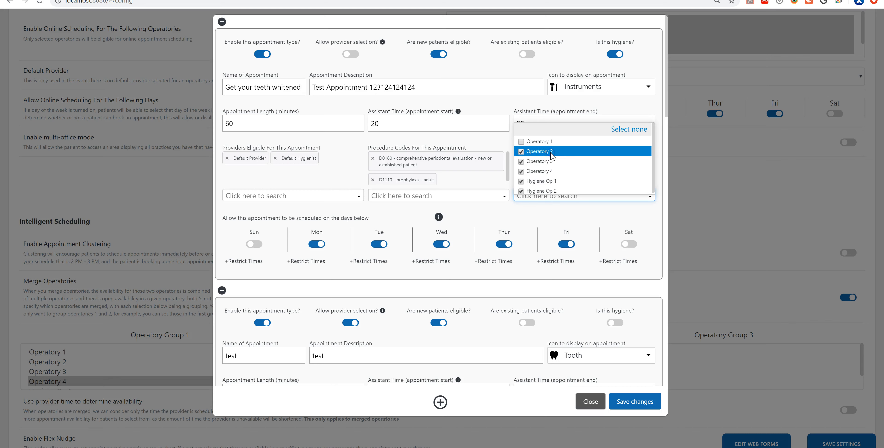
click(524, 210)
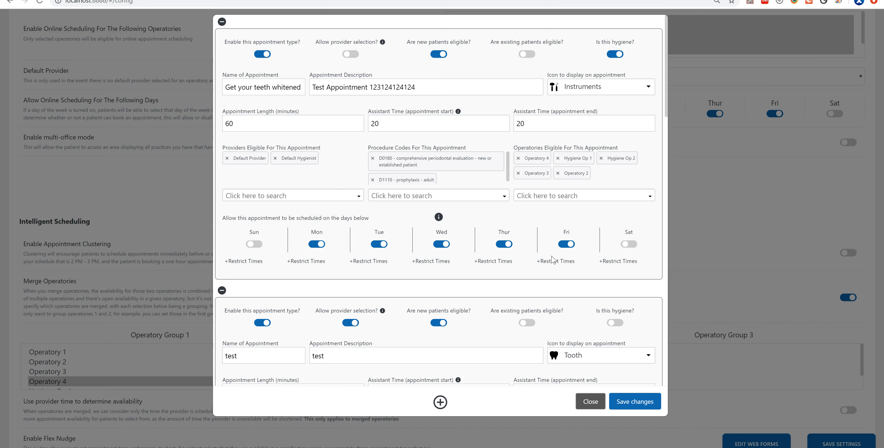
- Add two blank appointment types and close the appointment type setup without saving
click(587, 404)
scroll(432, 313, down, 5)
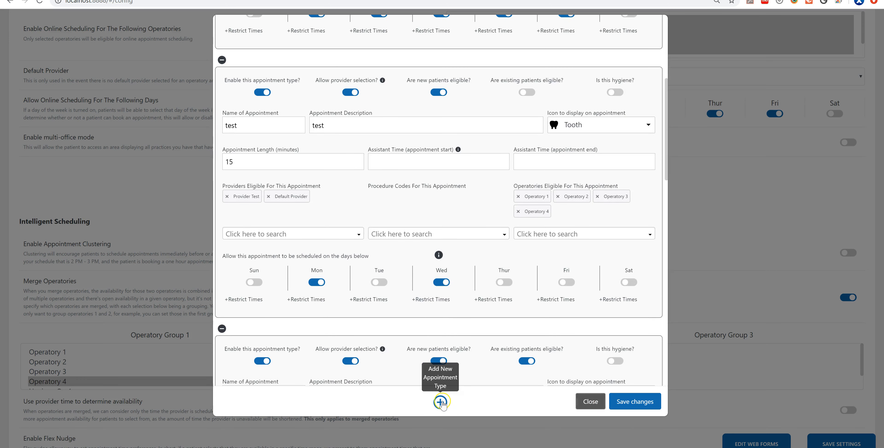
click(440, 402)
scroll(425, 317, down, 20)
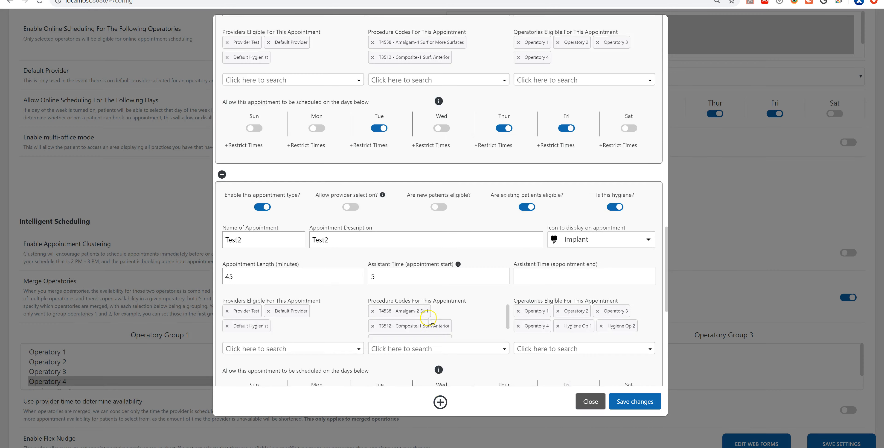
click(441, 401)
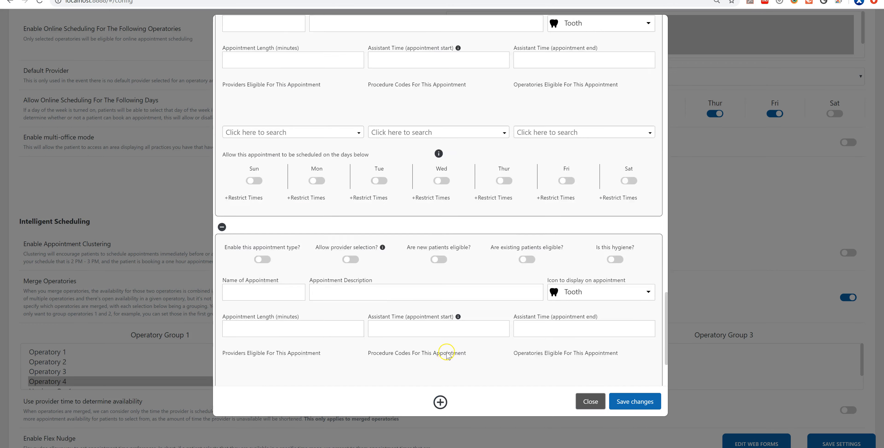
click(590, 401)
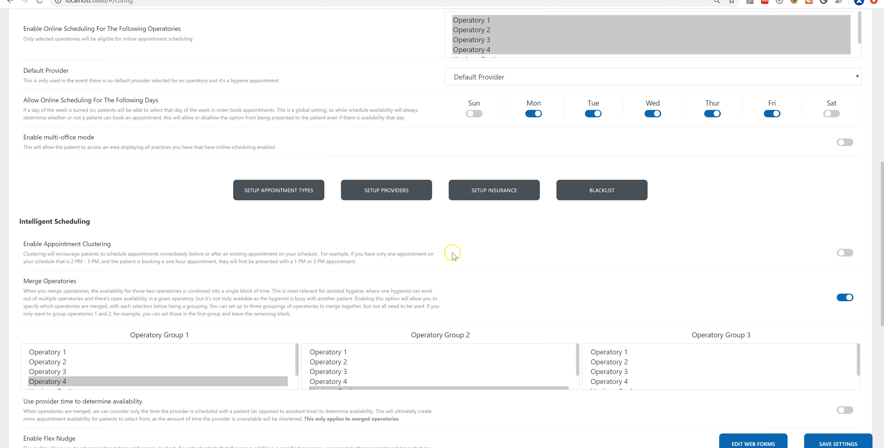
- Open the insurance setup and include Humana DHMO, Liberty Dental Plan and Medicaid in the insurances displayed for patients to select
click(503, 192)
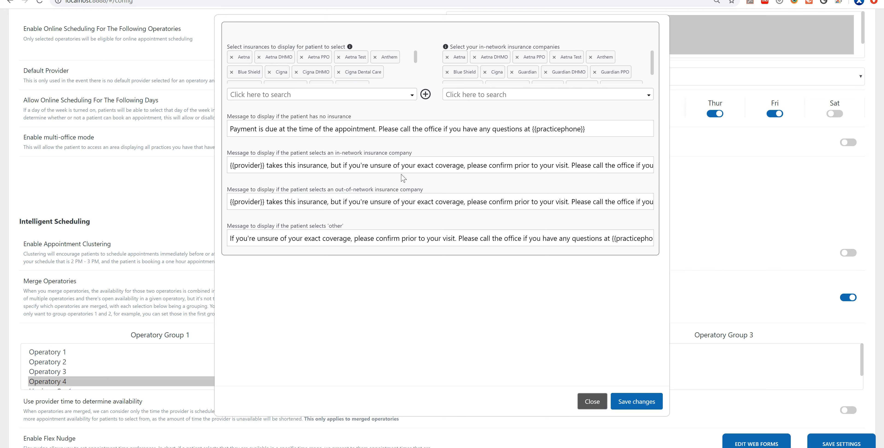
click(408, 152)
click(394, 147)
click(408, 98)
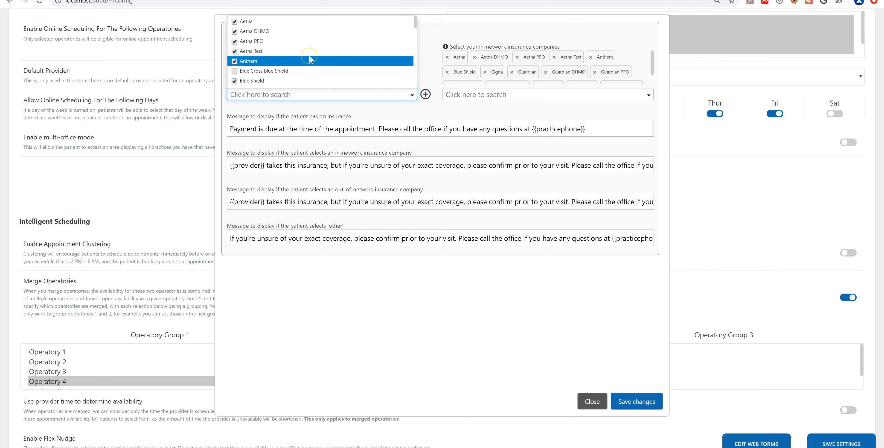
scroll(310, 61, down, 4)
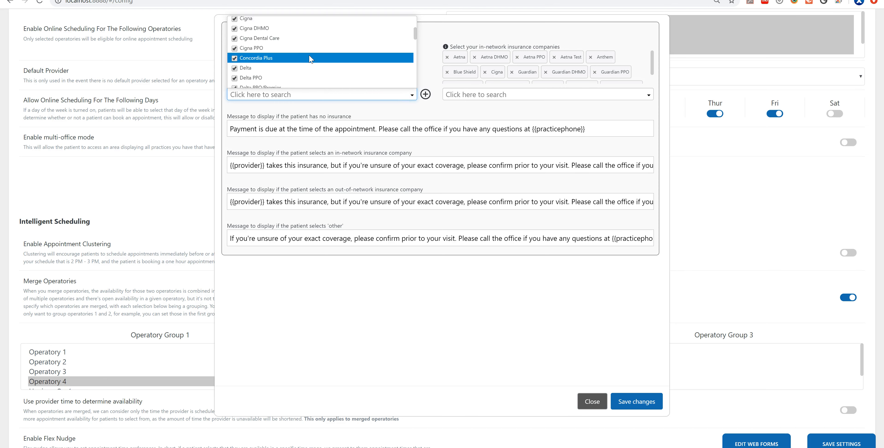
click(277, 58)
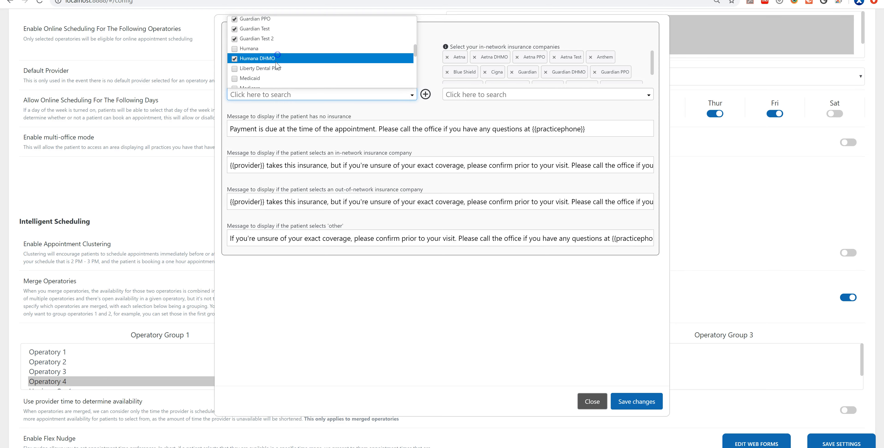
click(274, 67)
click(269, 78)
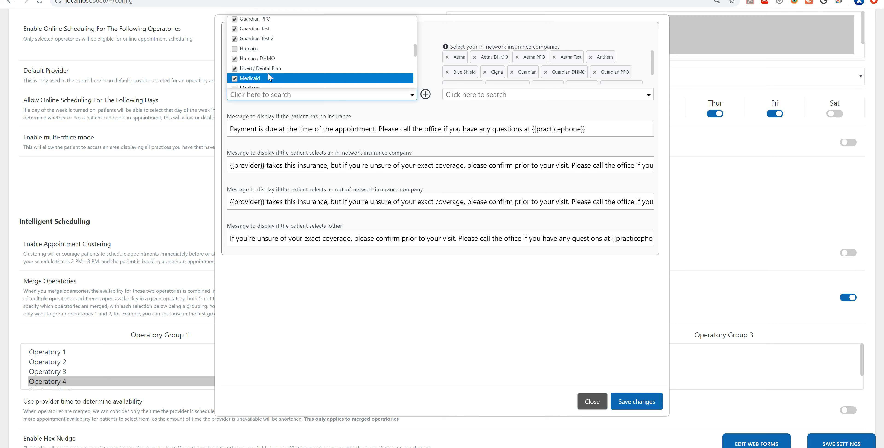
click(340, 110)
- View the prompt for adding an insurance company to the list and cancel it
click(425, 94)
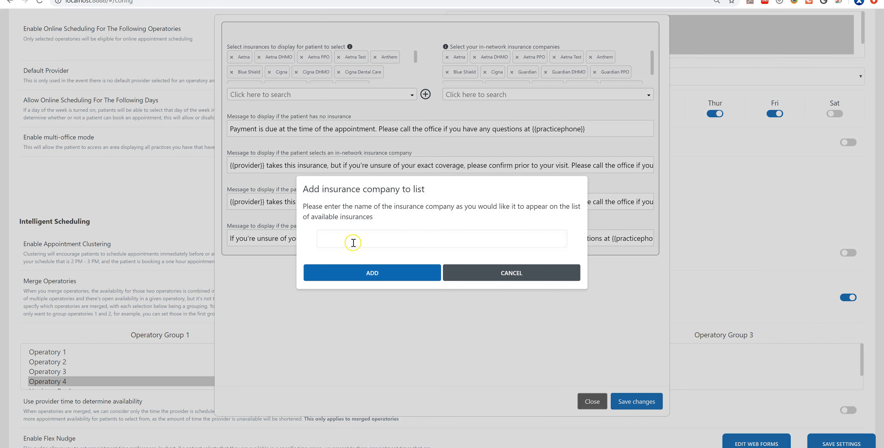
click(366, 231)
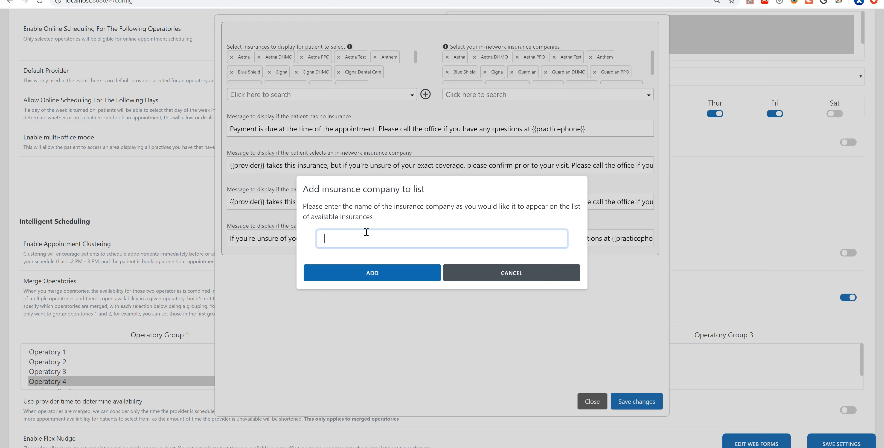
click(472, 279)
click(471, 279)
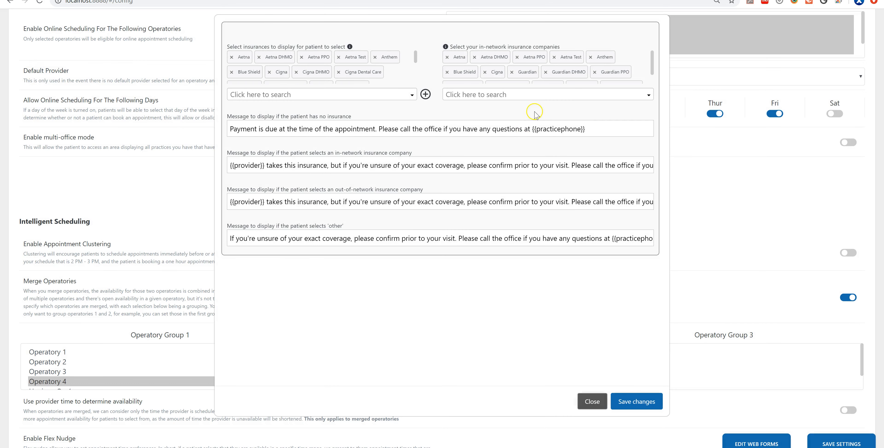
- Look through the in-network insurance company choices alongside the insurances displayed for patients to select
click(541, 99)
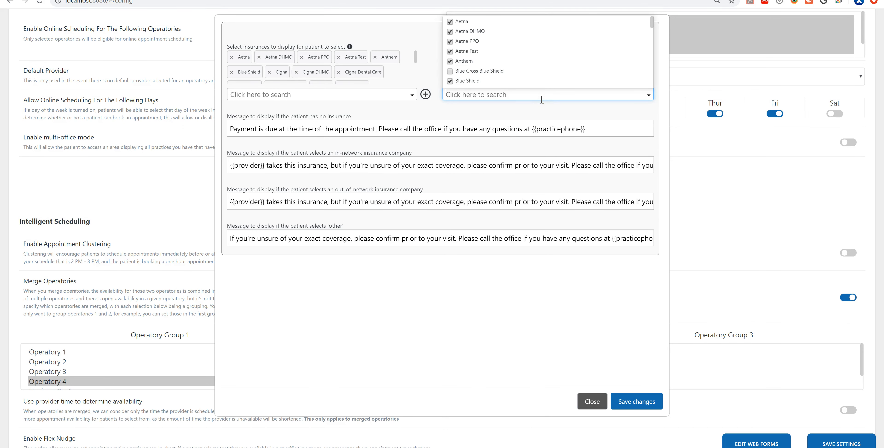
click(361, 98)
click(359, 49)
click(495, 99)
scroll(501, 46, down, 1)
scroll(500, 48, down, 3)
click(500, 45)
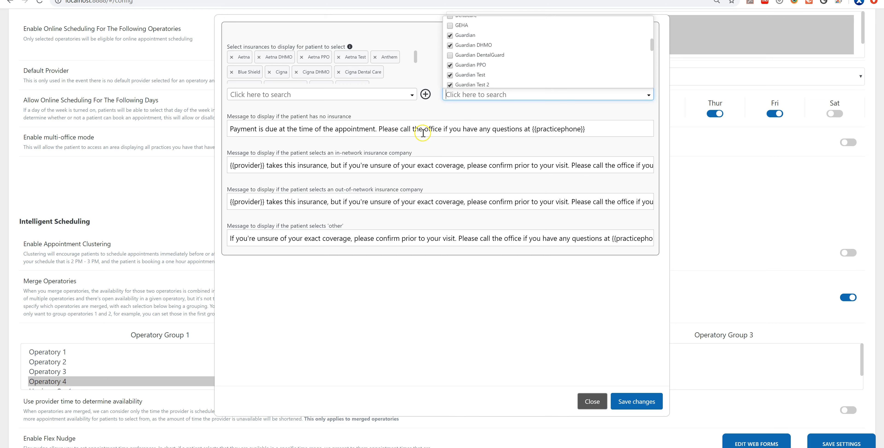
- Examine the in-network, out-of-network, no-insurance and 'other' patient messages, and close the insurance setup without saving
click(526, 170)
drag(639, 166, 228, 165)
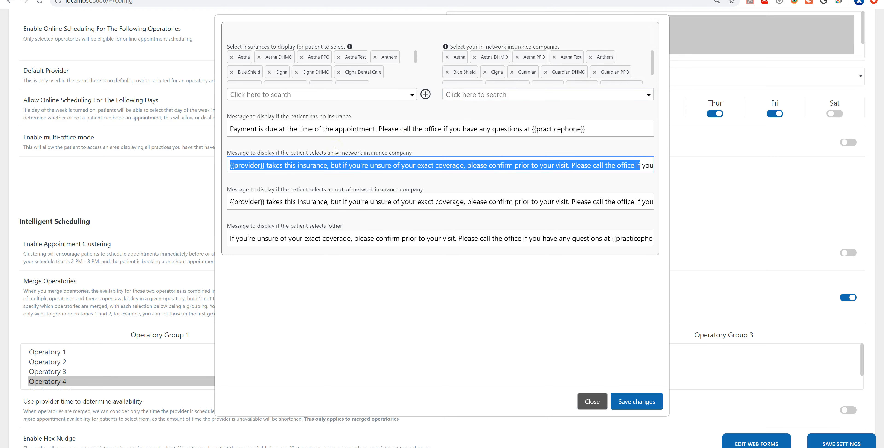
drag(640, 202, 233, 200)
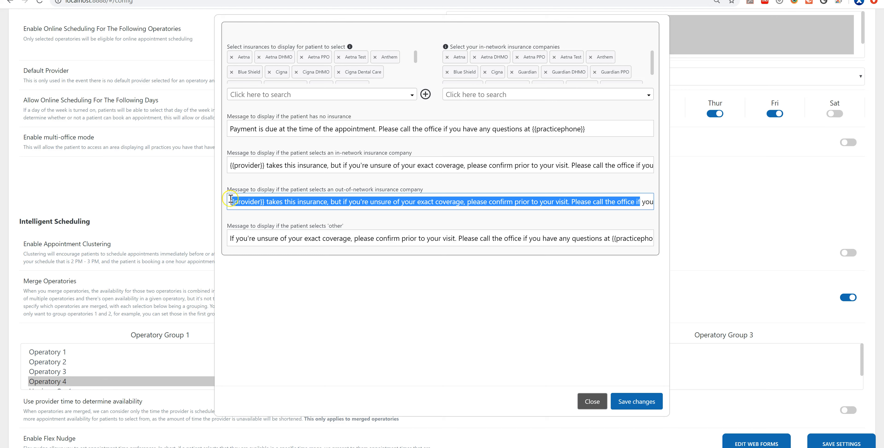
drag(587, 130, 227, 127)
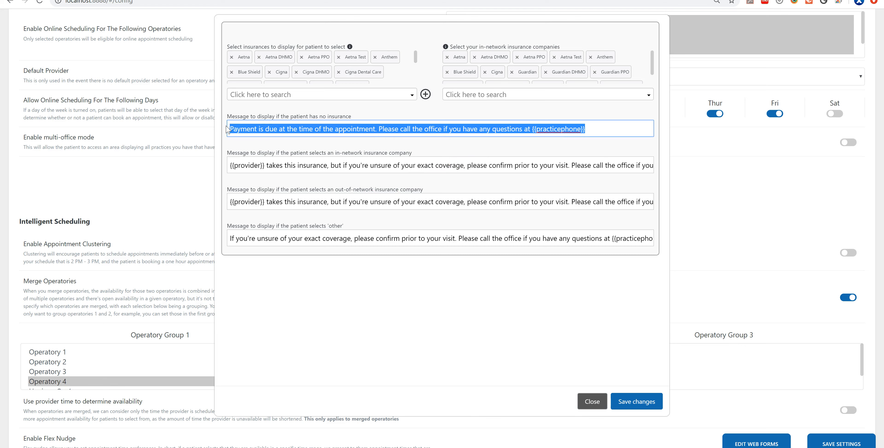
drag(650, 237, 187, 238)
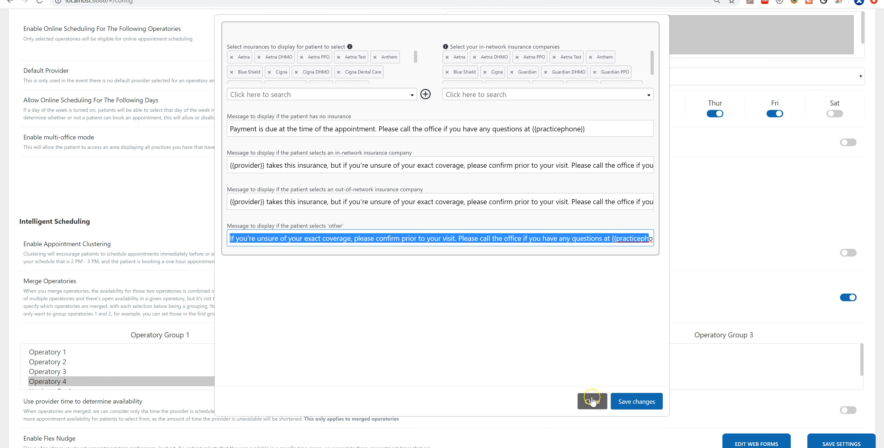
click(592, 403)
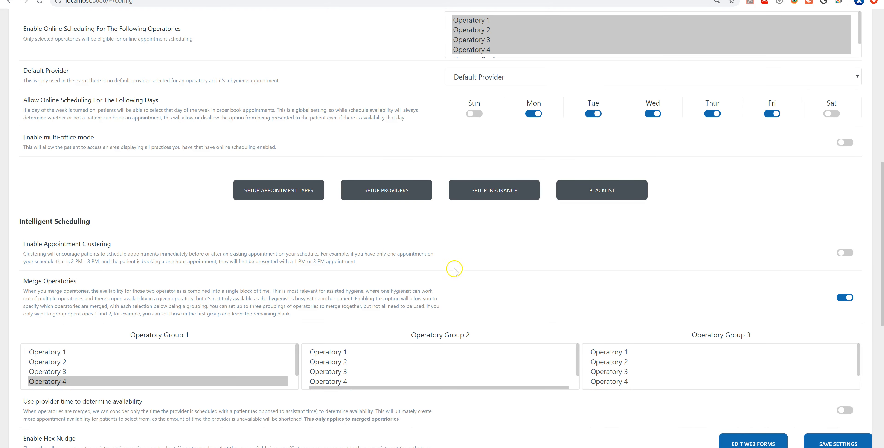
- Examine the appointment clustering option under Intelligent Scheduling, and switch to the Open Dental appointment schedule
scroll(756, 244, down, 3)
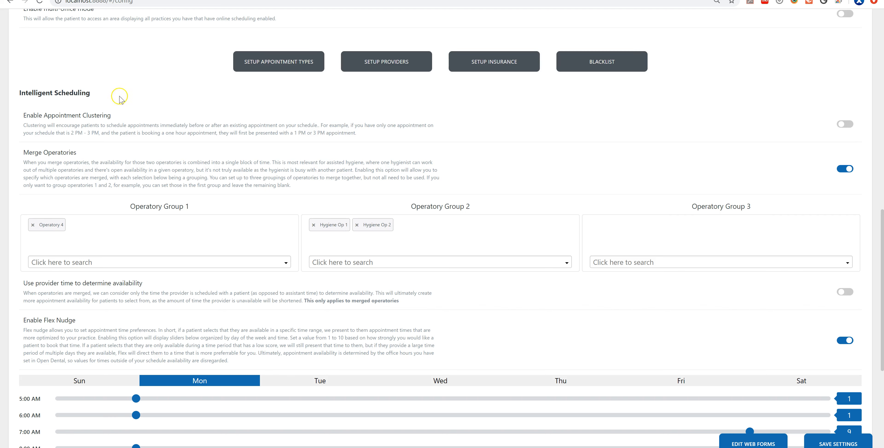
drag(117, 116, 22, 116)
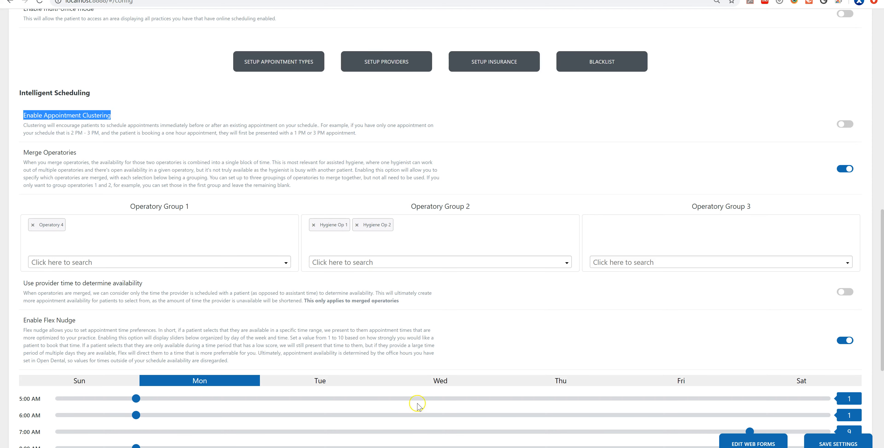
key(alt+Tab)
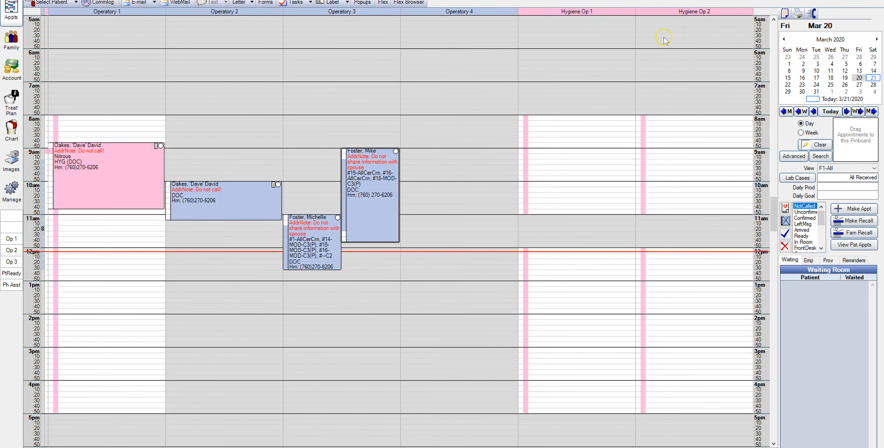
- Move the Operatory 3 appointments to 8:00 AM in Hygiene Op 1 and 9:30 AM in Hygiene Op 2, shortening them to end at 9:50 and 11:00
drag(374, 205, 556, 211)
key(Return)
key(Return)
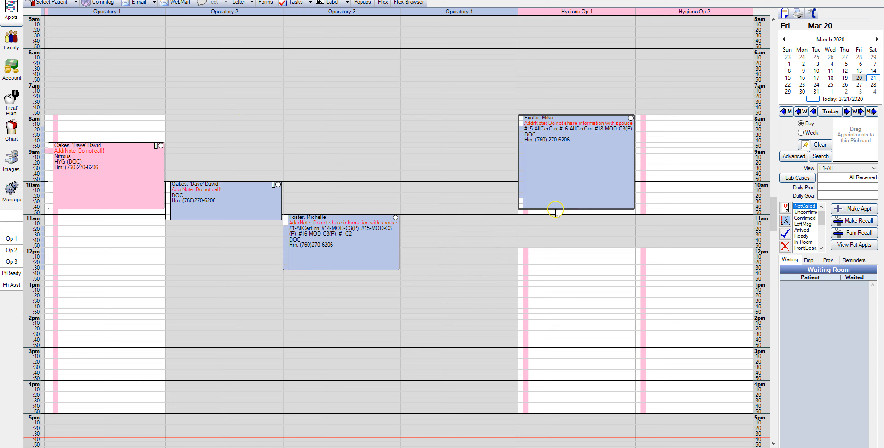
drag(343, 240, 700, 189)
key(Return)
key(Return)
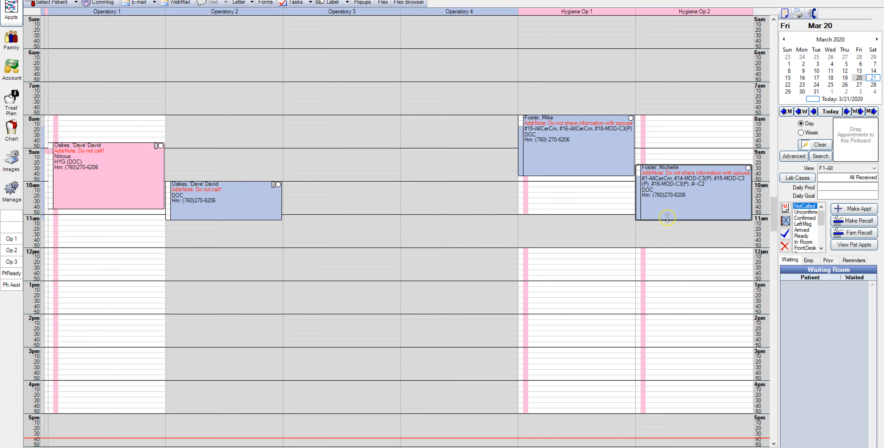
- Return to the FlexBook settings and turn on the use of provider time to determine availability for merged operatories
mouse_move(650, 211)
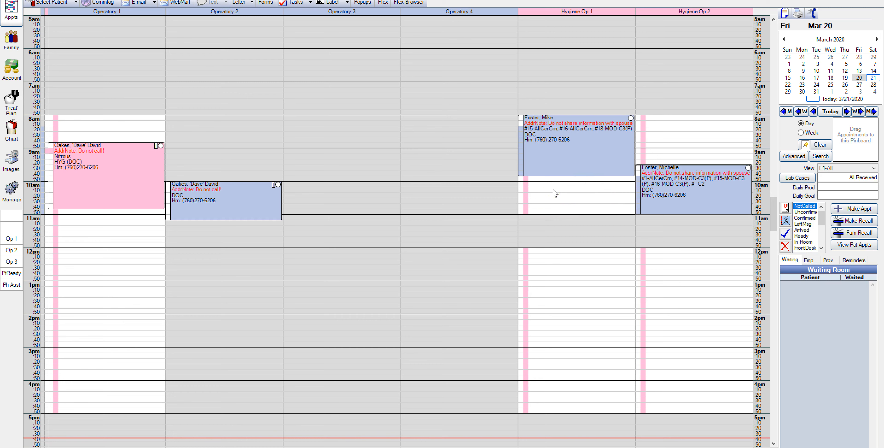
mouse_move(649, 188)
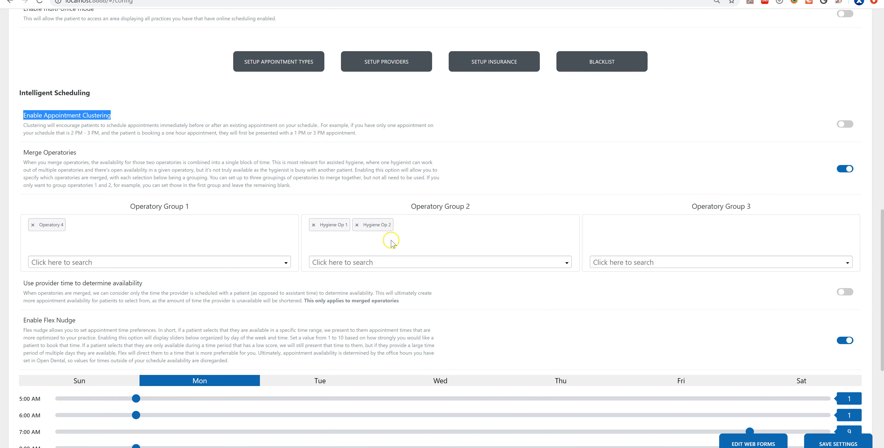
scroll(391, 240, down, 1)
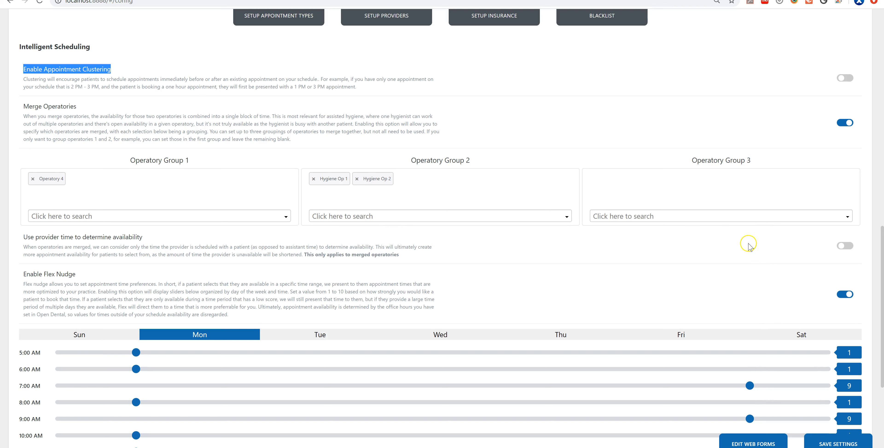
click(843, 250)
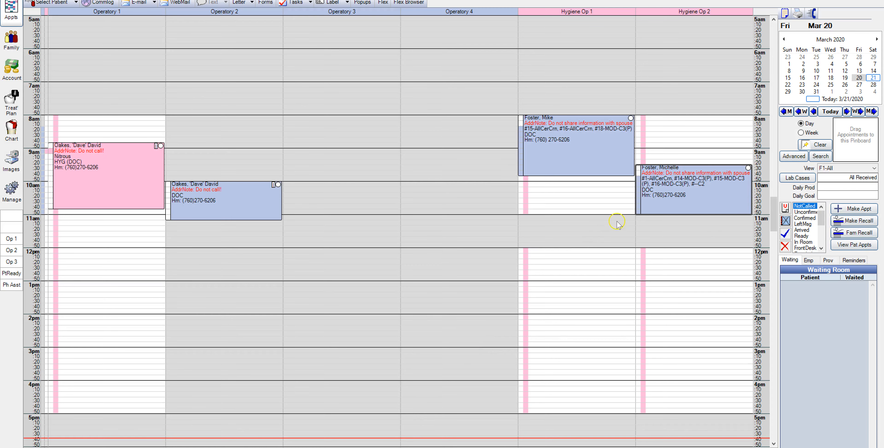
- In Open Dental, adjust the provider time pattern of the 9:30 AM appointment in Hygiene Op 2 and save the appointment
mouse_move(649, 201)
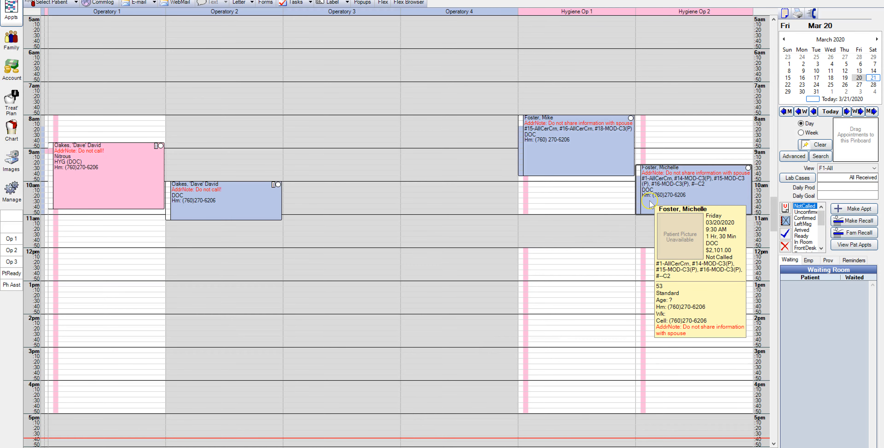
mouse_move(539, 168)
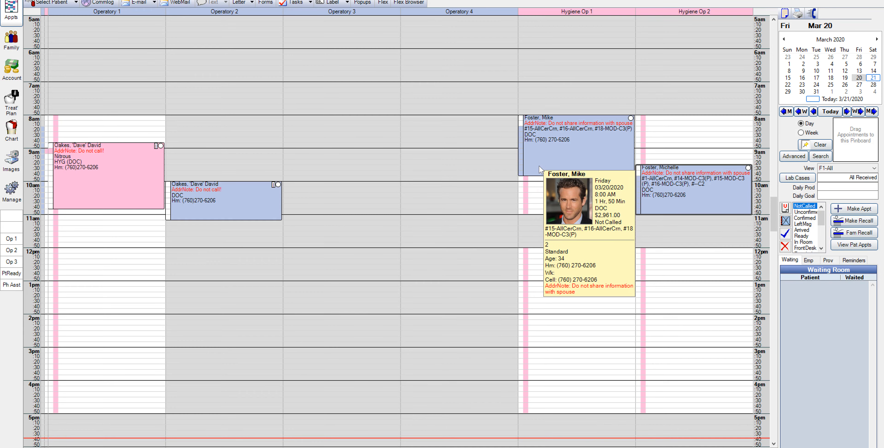
mouse_move(685, 185)
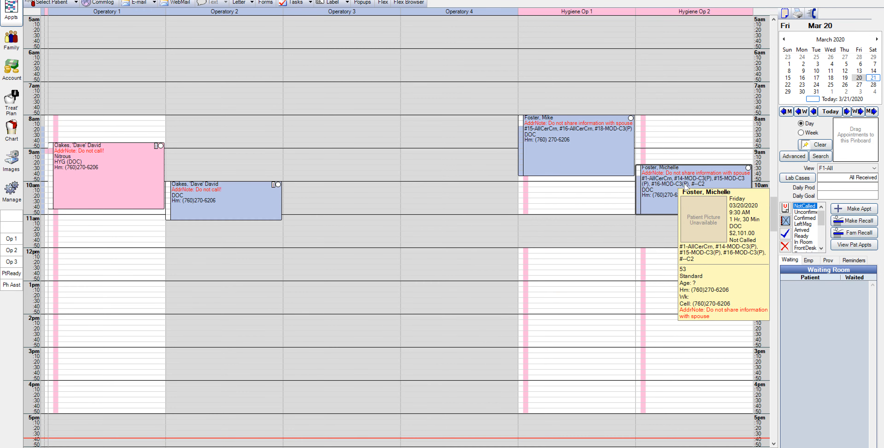
double_click(685, 185)
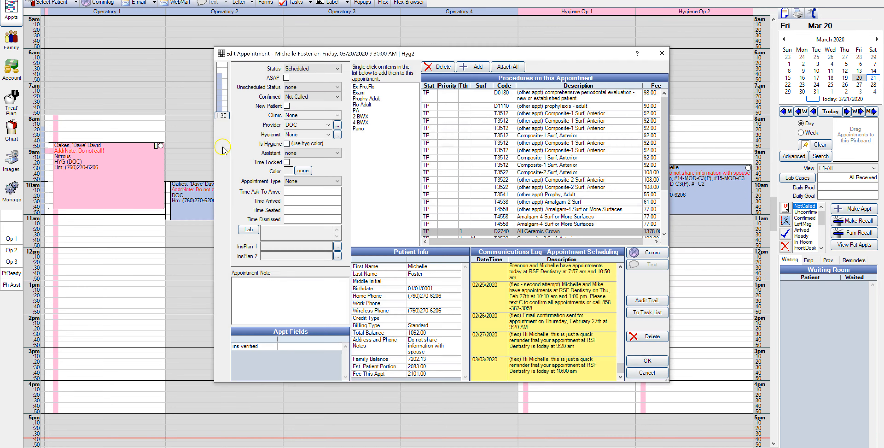
click(219, 102)
click(219, 93)
click(220, 115)
click(647, 360)
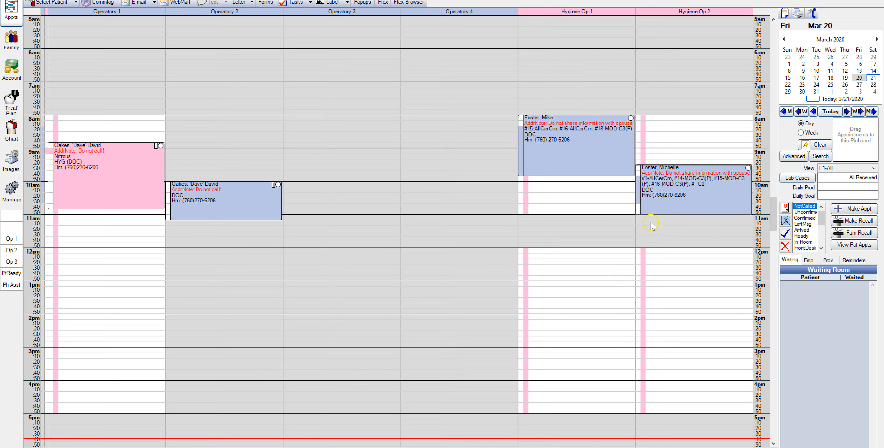
- Compare the provider time of the overlapping appointments in Hygiene Op 1 and Hygiene Op 2
click(520, 173)
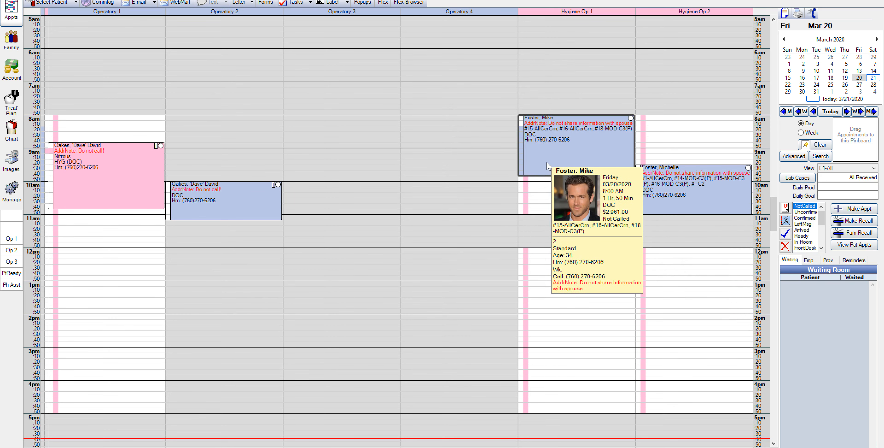
drag(546, 174, 546, 148)
drag(664, 183, 663, 152)
click(427, 249)
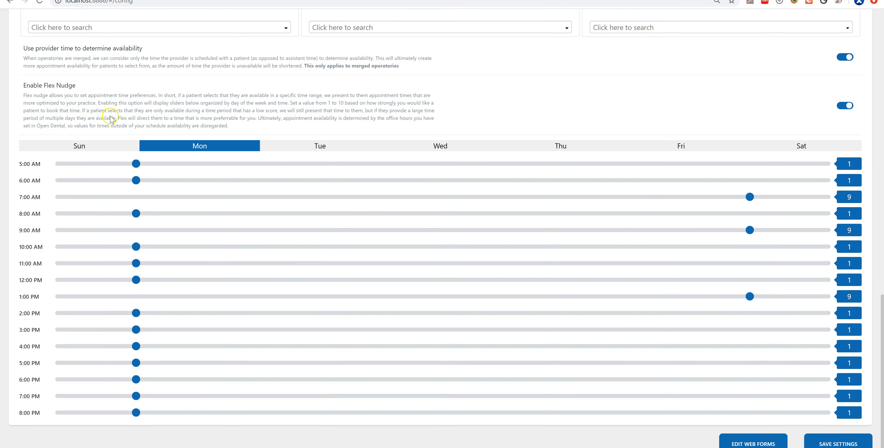
- In the FlexBook settings, examine the Flex Nudge option and its hourly preference sliders for Tuesday through Friday and Monday
click(24, 85)
drag(24, 86, 76, 86)
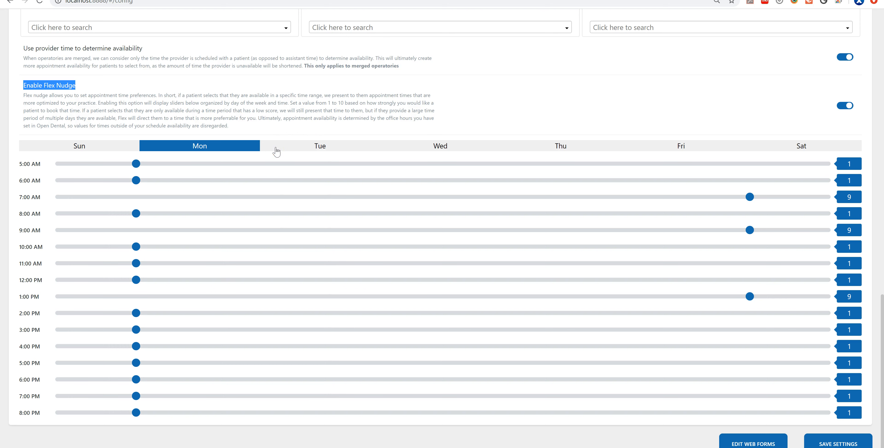
click(345, 144)
click(448, 144)
click(579, 149)
click(674, 149)
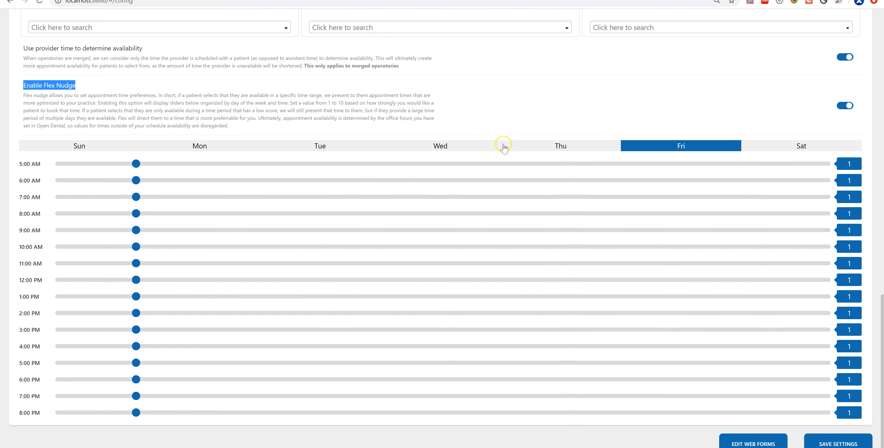
click(220, 151)
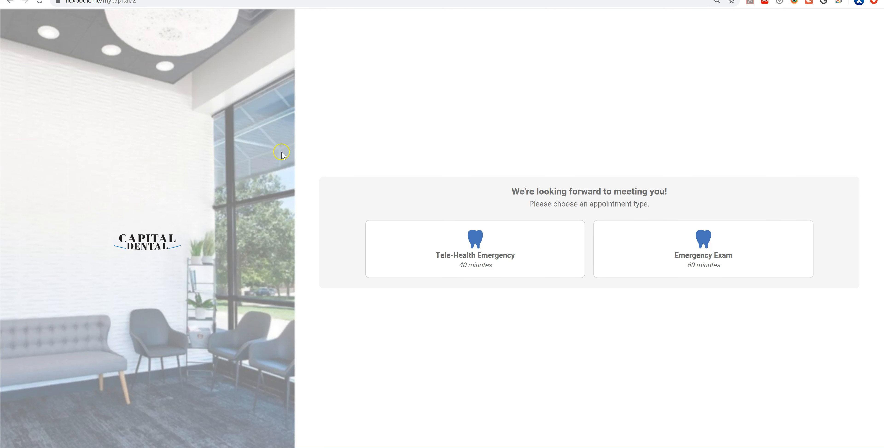
- On the Capital Dental booking page, choose the Tele-Health Emergency appointment type and request options other than the first availability
click(470, 239)
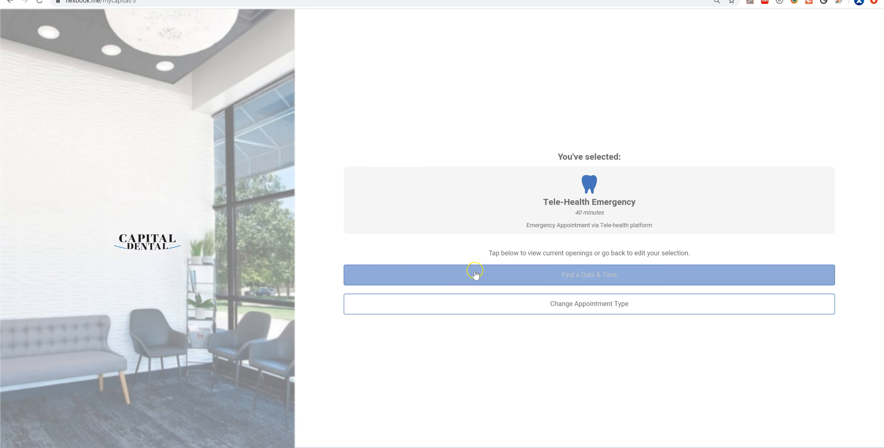
click(487, 278)
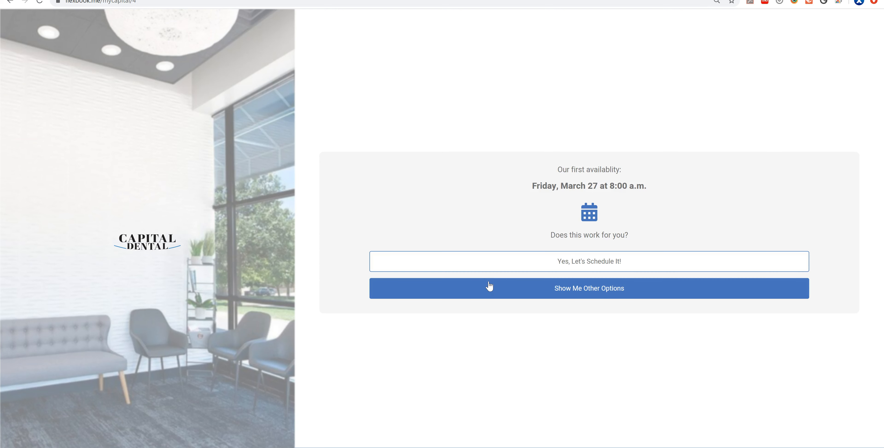
click(489, 286)
- Select the morning and afternoon of Wednesday and Friday as the times that might work best
click(462, 223)
click(394, 225)
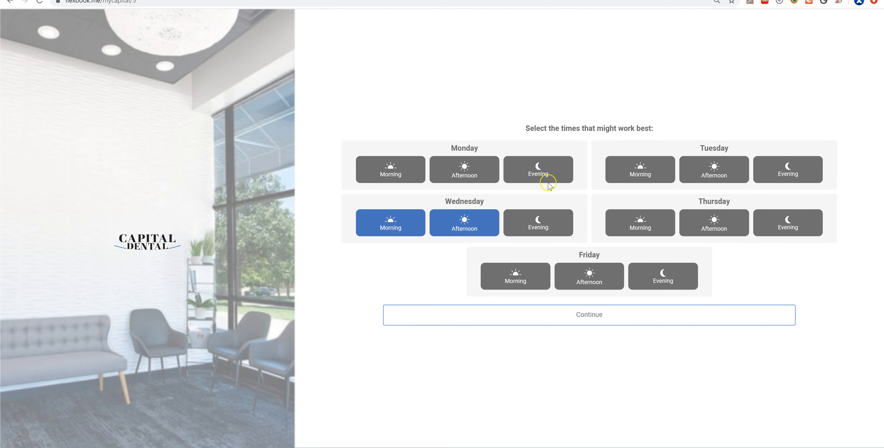
click(588, 274)
click(522, 271)
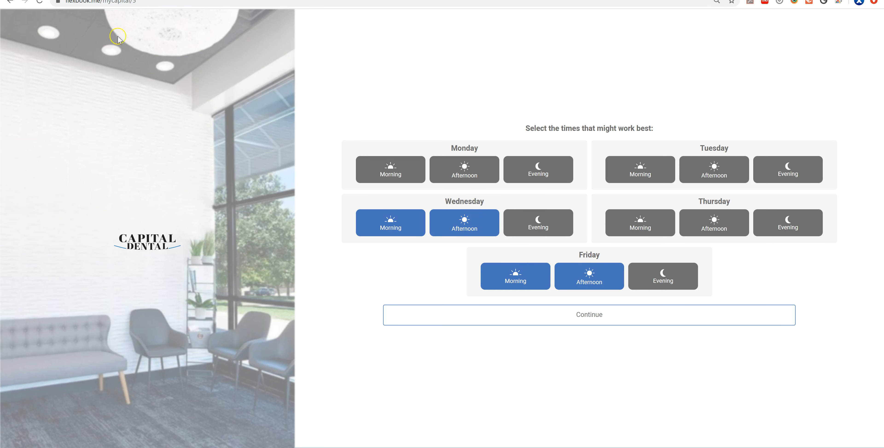
- Return to the FlexBook settings and set the Friday Flex Nudge preference to 0 for 2:00, 3:00, 4:00 and 5:00 PM
click(41, 0)
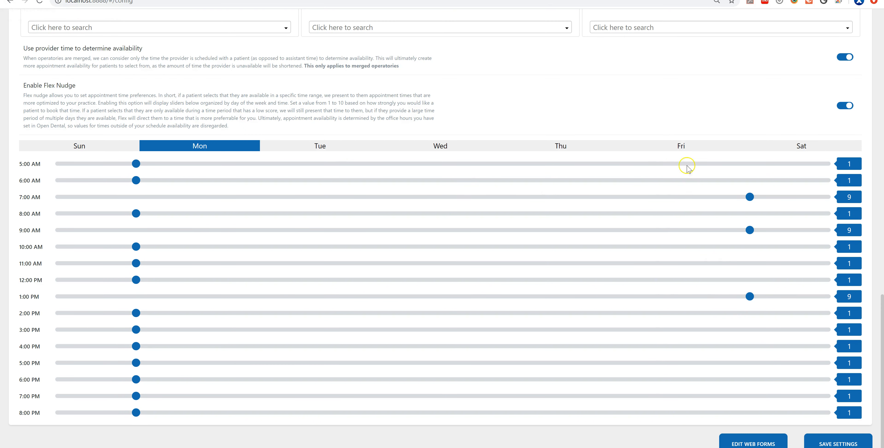
click(686, 147)
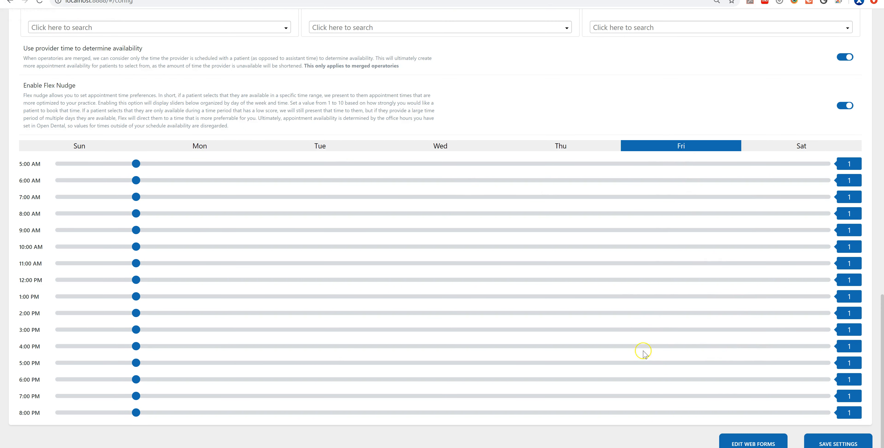
drag(136, 346, 59, 346)
drag(136, 329, 59, 329)
drag(129, 312, 89, 310)
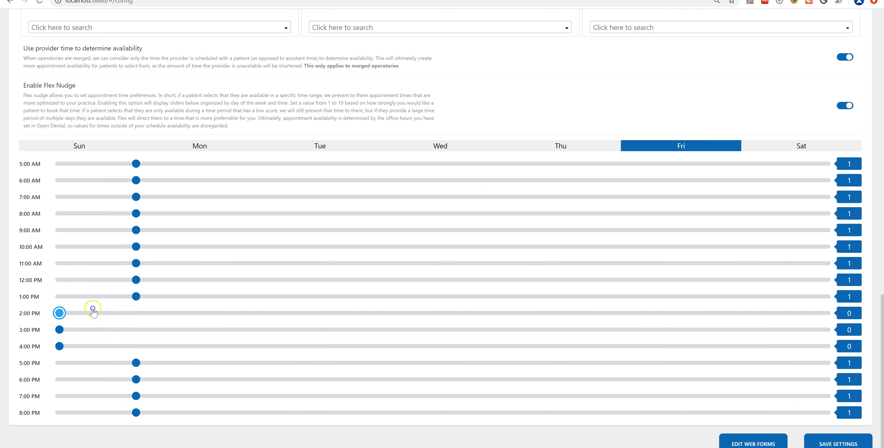
drag(134, 362, 86, 363)
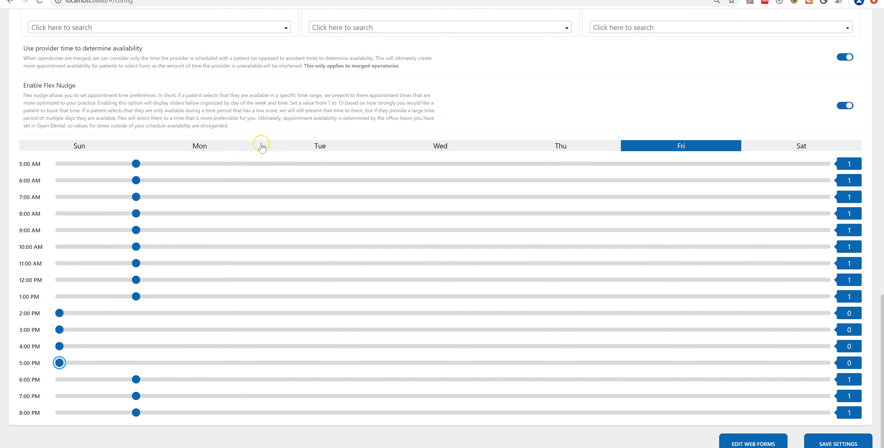
- Raise the Wednesday Flex Nudge preferences for 11:00 AM and 12:00 PM
click(383, 147)
drag(756, 263, 817, 281)
click(817, 280)
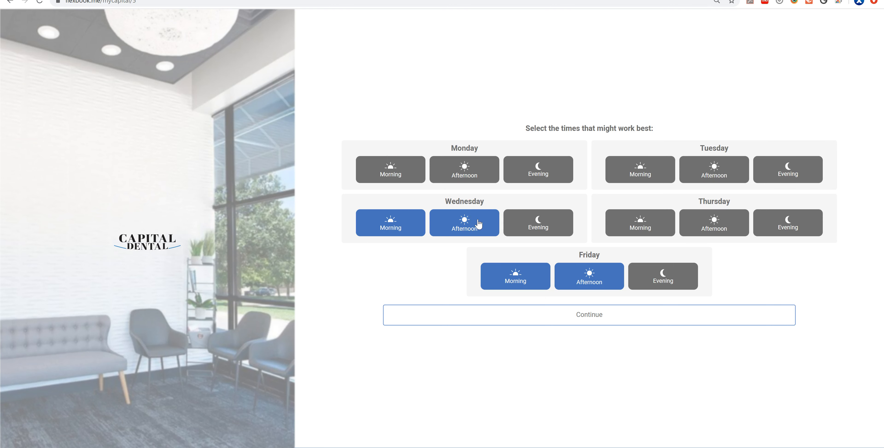
- Continue the booking with the selected Wednesday and Friday times, and show more appointment options beyond the suggested ones
click(493, 315)
click(490, 318)
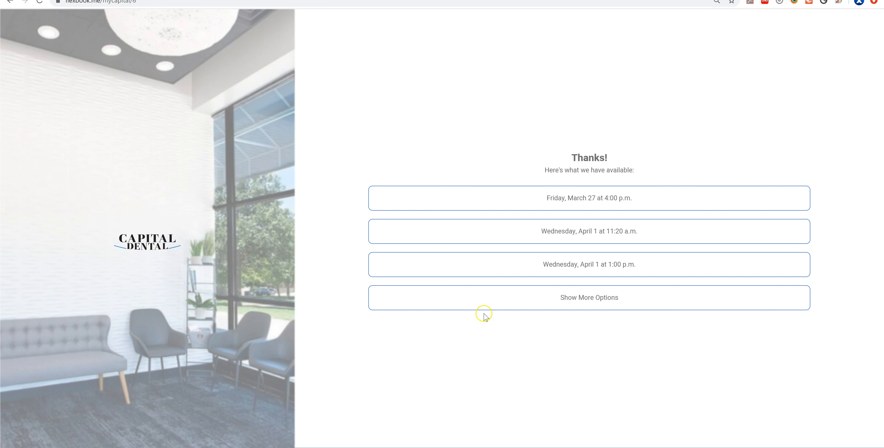
click(490, 307)
click(489, 305)
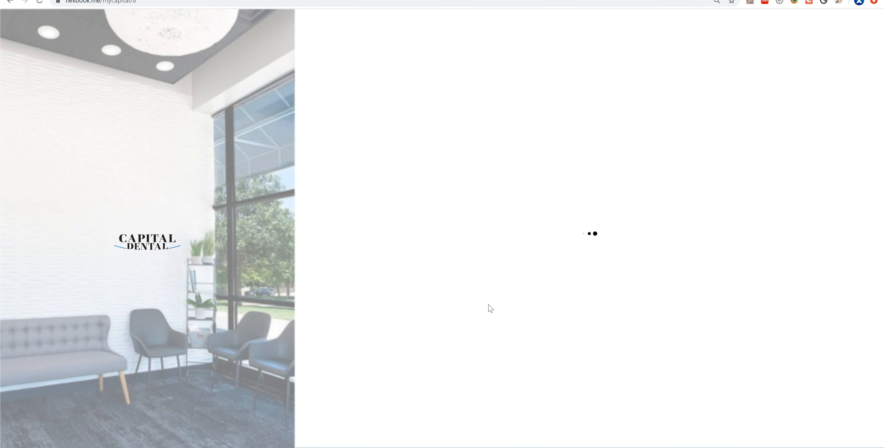
- Choose the Friday, March 27 appointment slot at 8:00 a.m. from the availability calendar
click(502, 270)
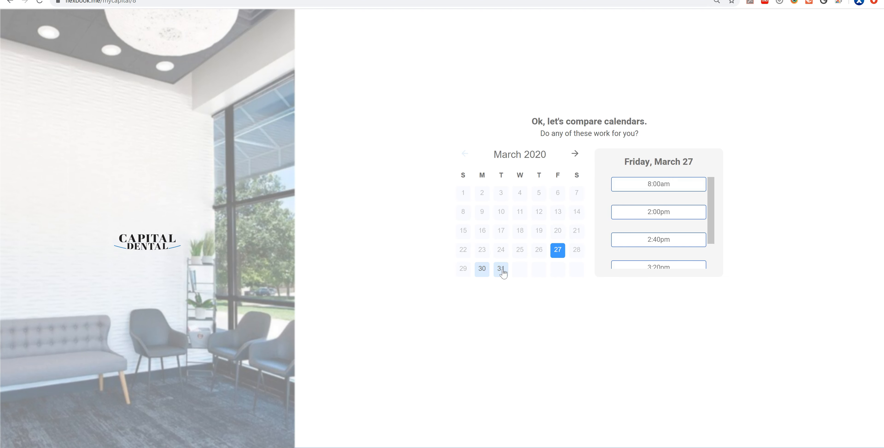
click(665, 194)
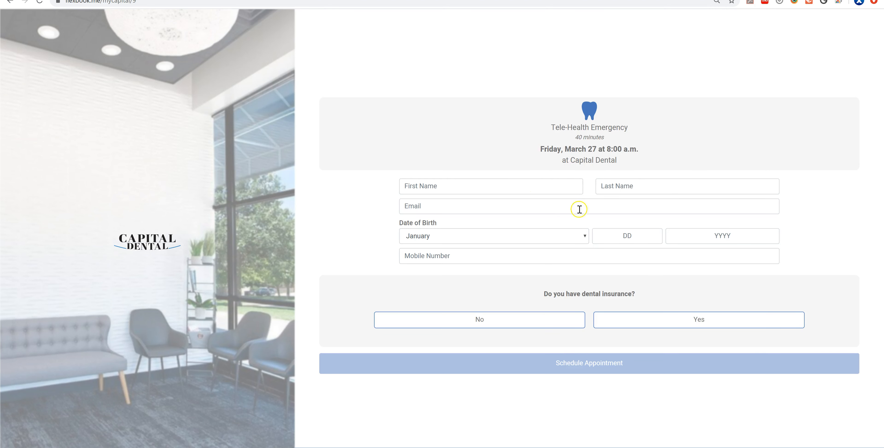
- Examine the patient details form's name, email, date of birth and mobile number fields without filling them in
click(525, 191)
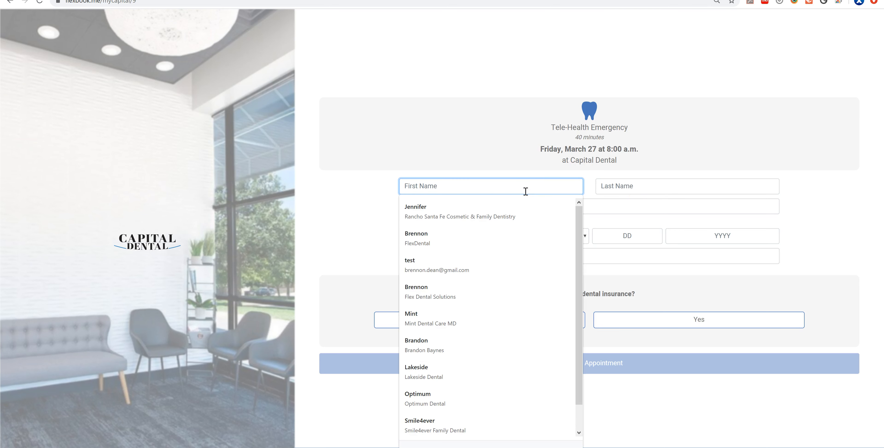
click(632, 192)
click(553, 209)
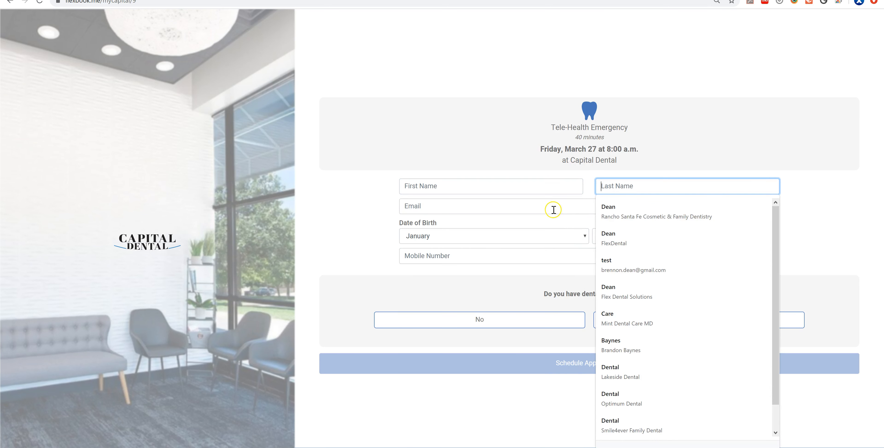
click(565, 235)
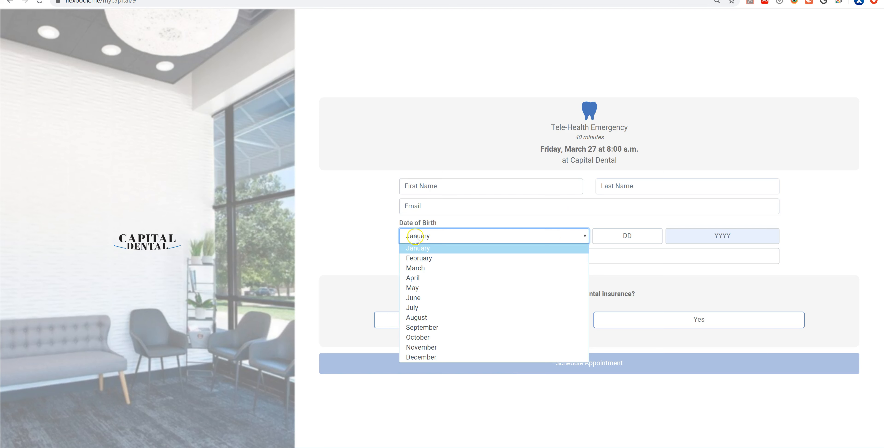
click(405, 246)
click(455, 261)
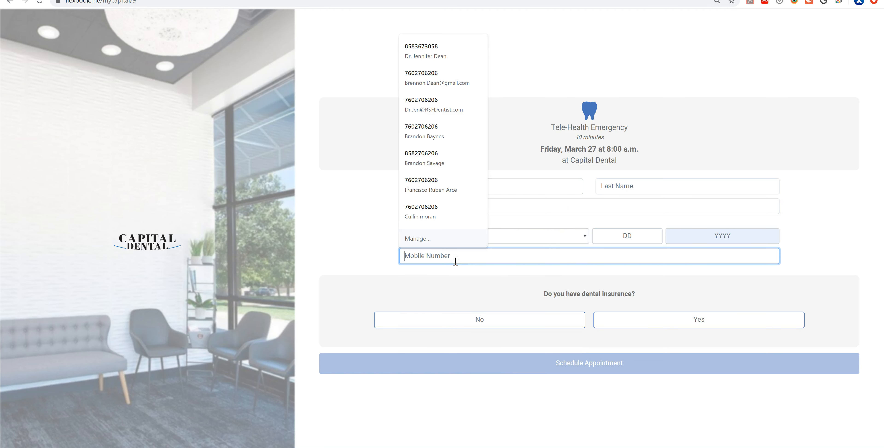
click(332, 244)
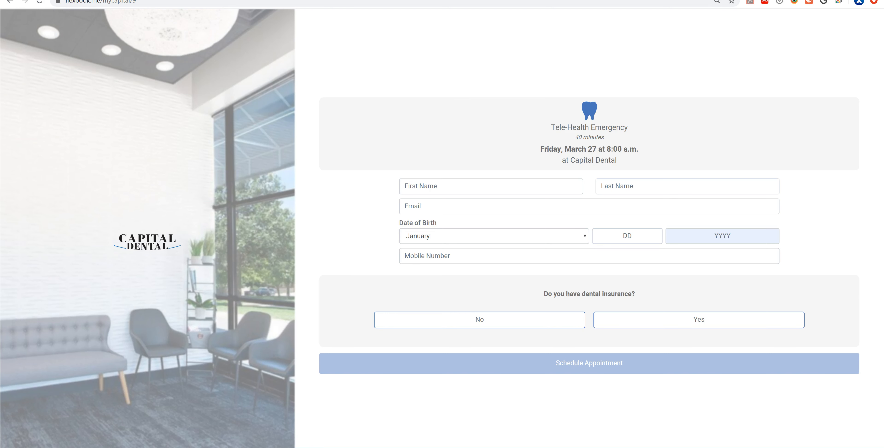
- Return to the FlexBook settings and open the blacklist of numbers barred from scheduling at its empty number entry
click(10, 1)
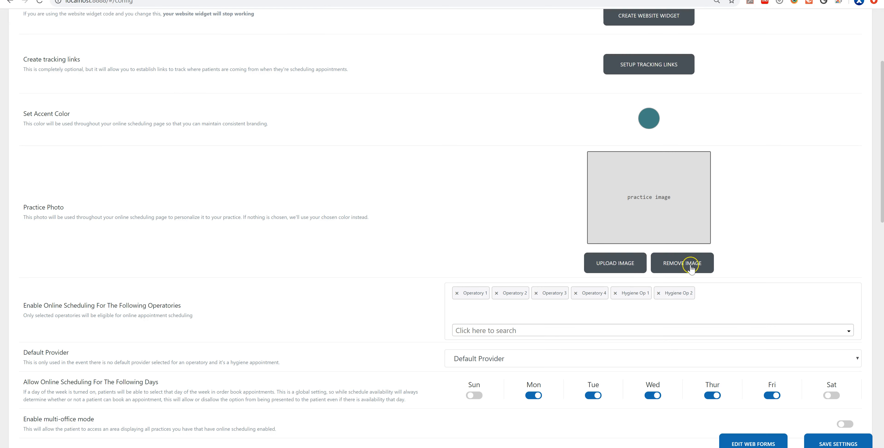
scroll(690, 258, down, 6)
click(635, 244)
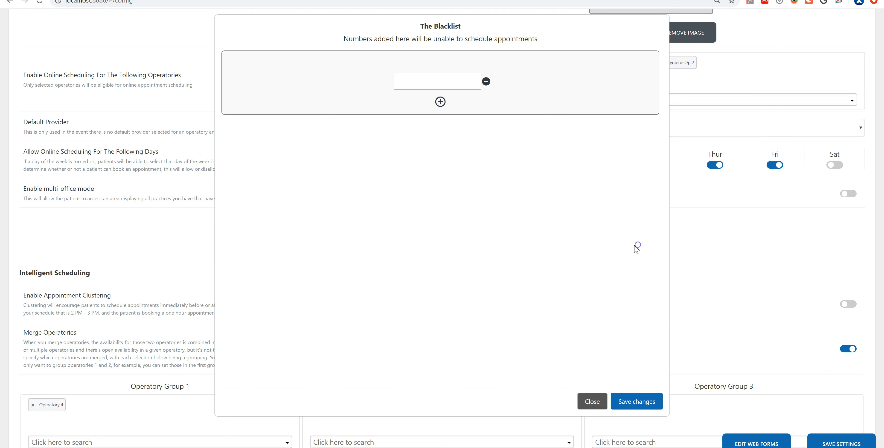
click(424, 82)
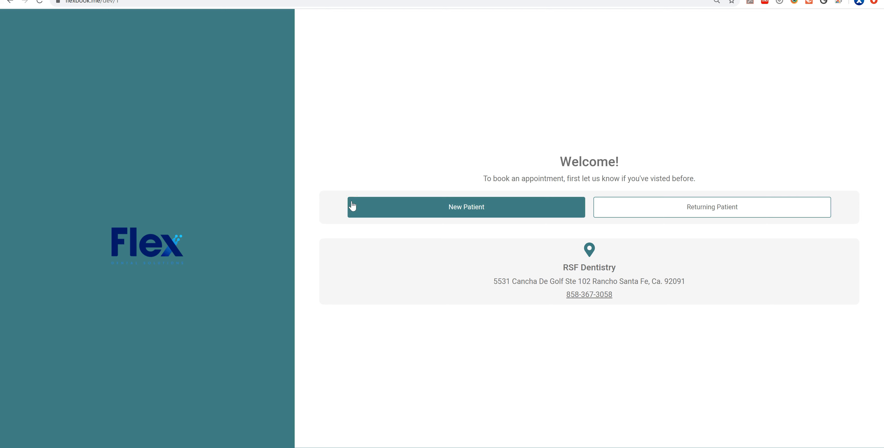
- As a new patient, choose the Get Your Teeth Whitened appointment and accept the first availability, Monday, March 23 at 8:00 a.m
click(394, 201)
click(485, 208)
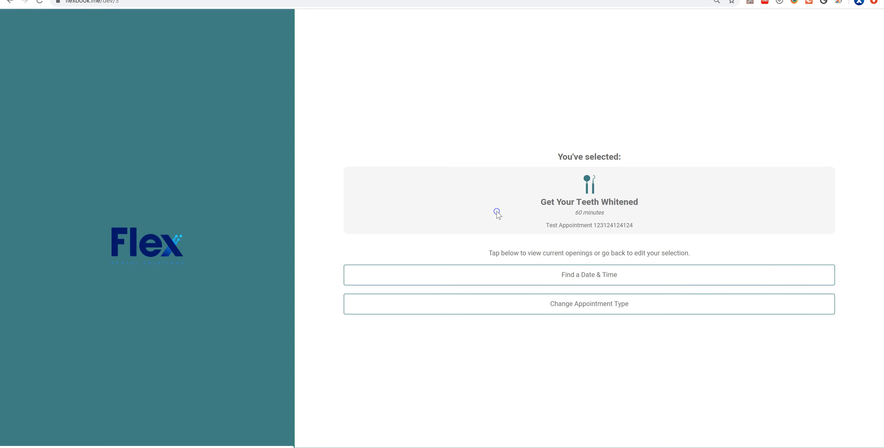
click(544, 276)
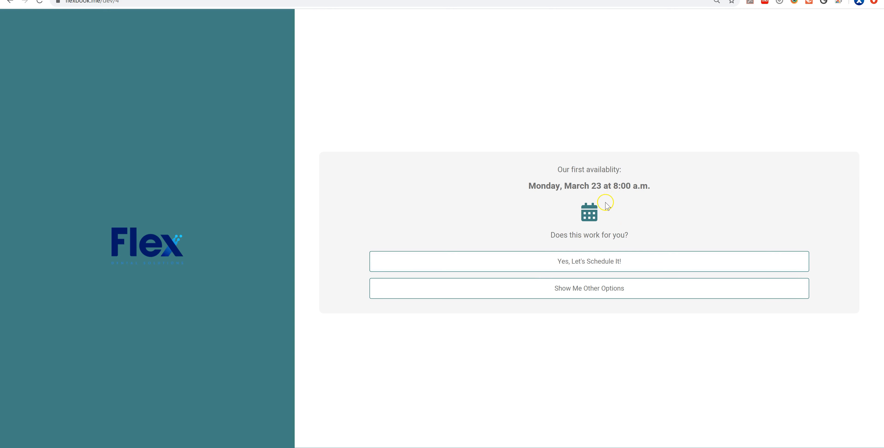
click(578, 262)
- Enter the patient's first name in the appointment details form
click(530, 184)
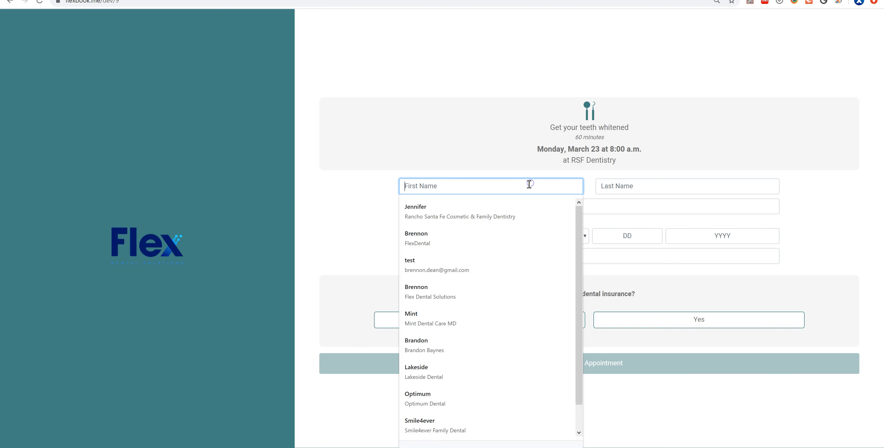
text(Mike)
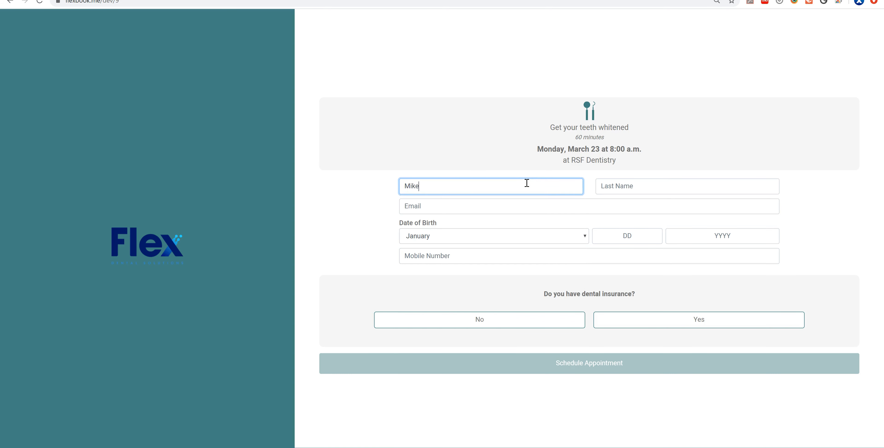